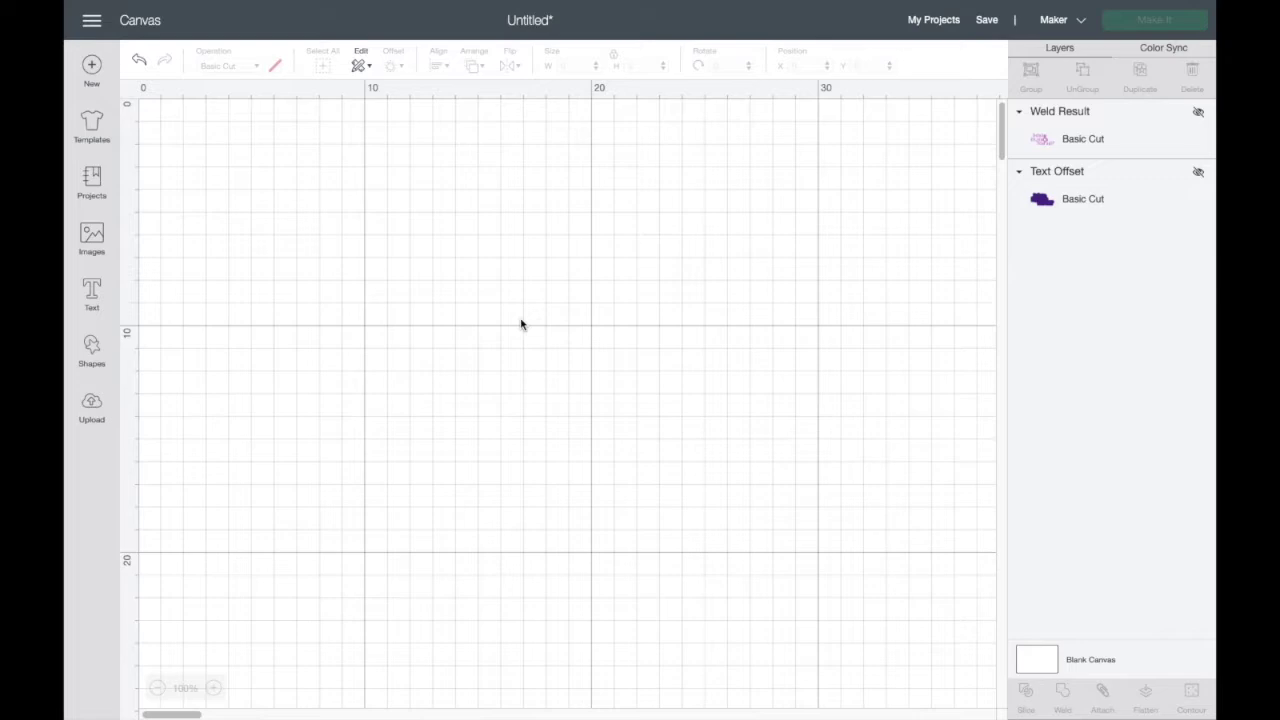
- Add a text box reading 'Relax &' and 'Enjoy Life' on two lines
left_click(92, 292)
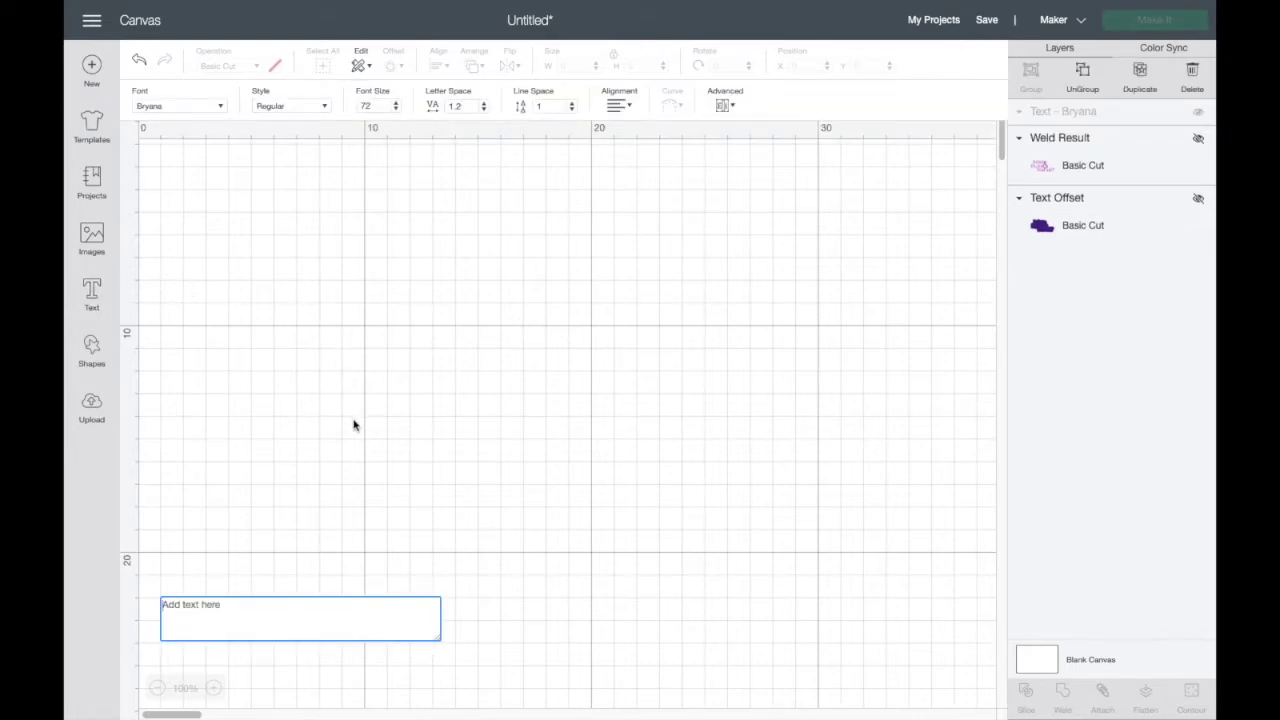
type("R")
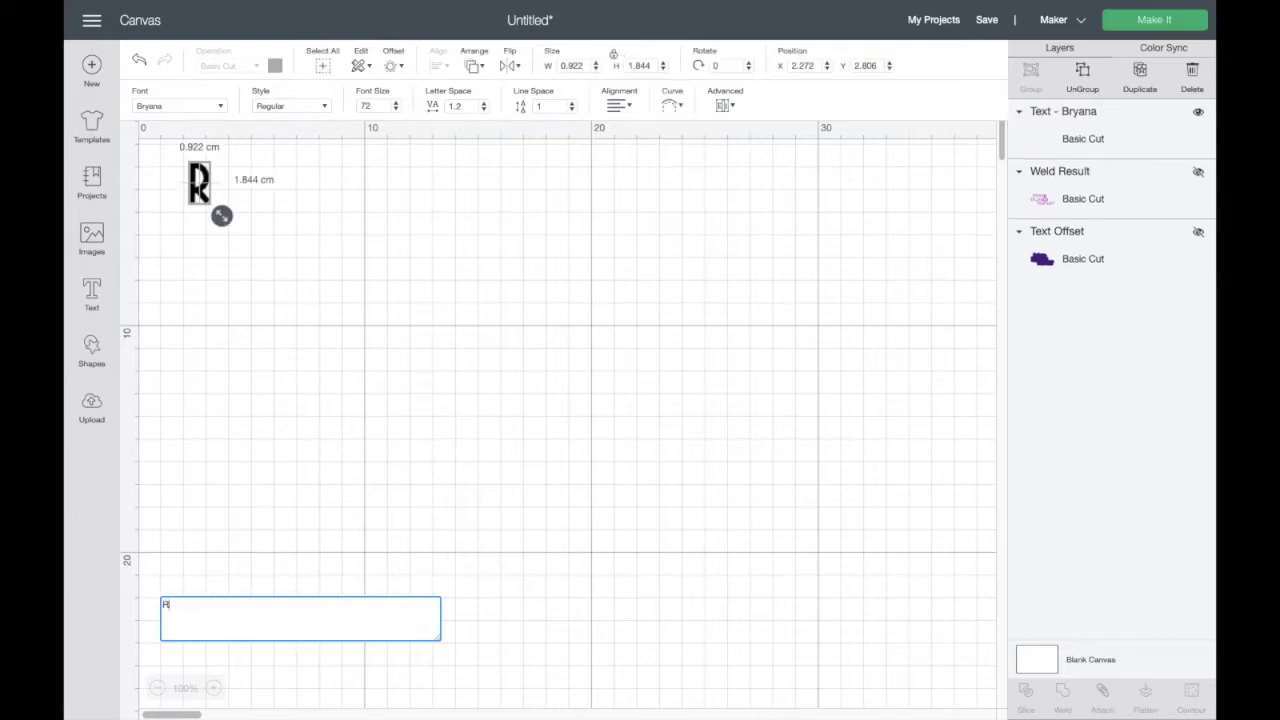
type("elax")
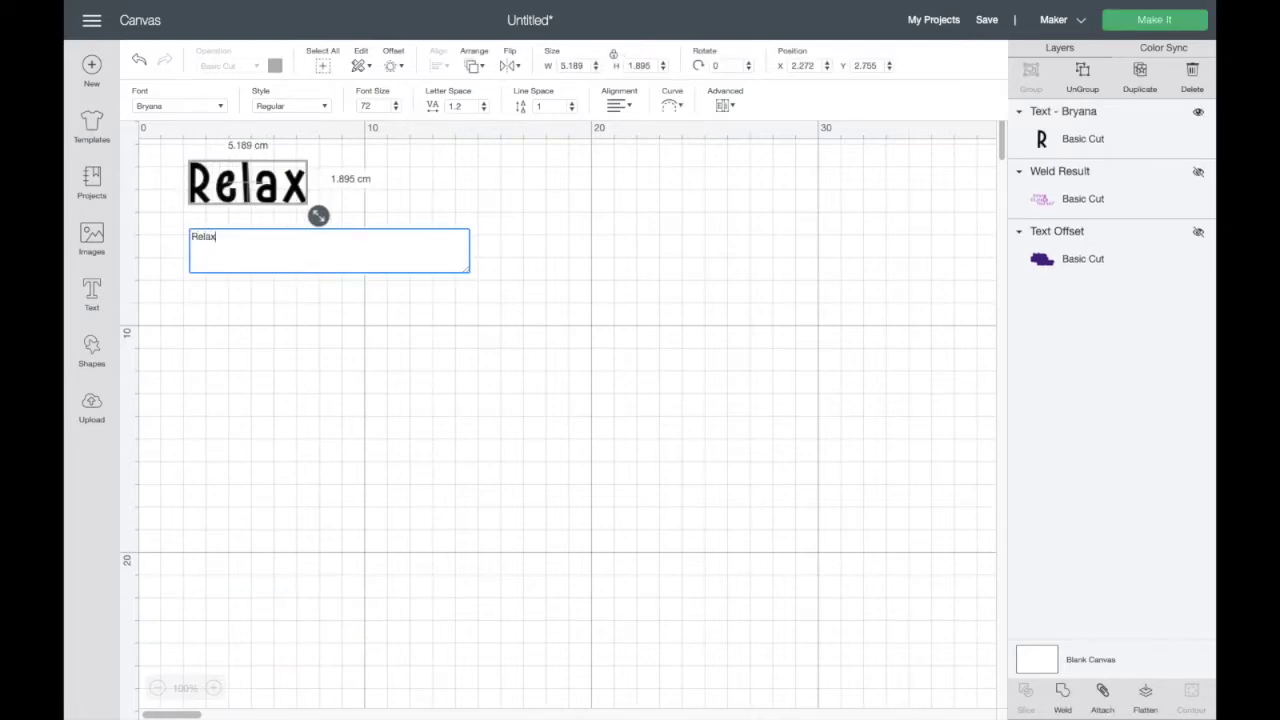
type(" & ")
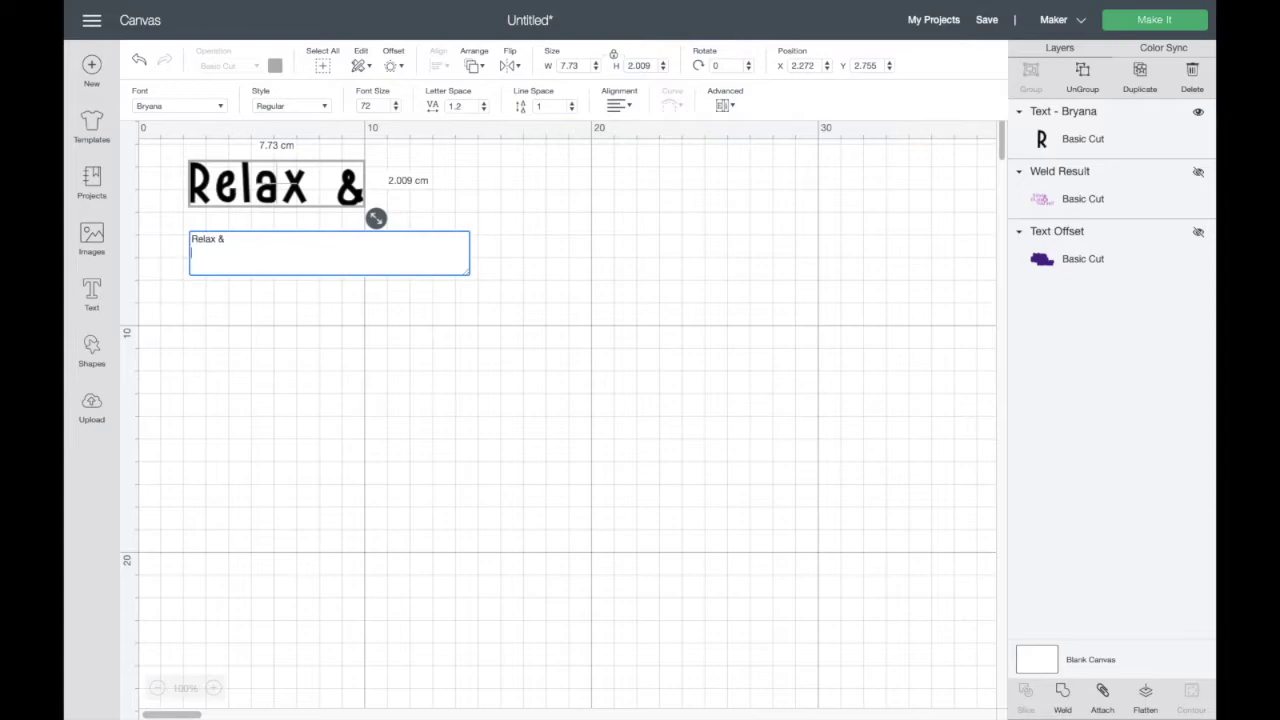
type("Enjoy")
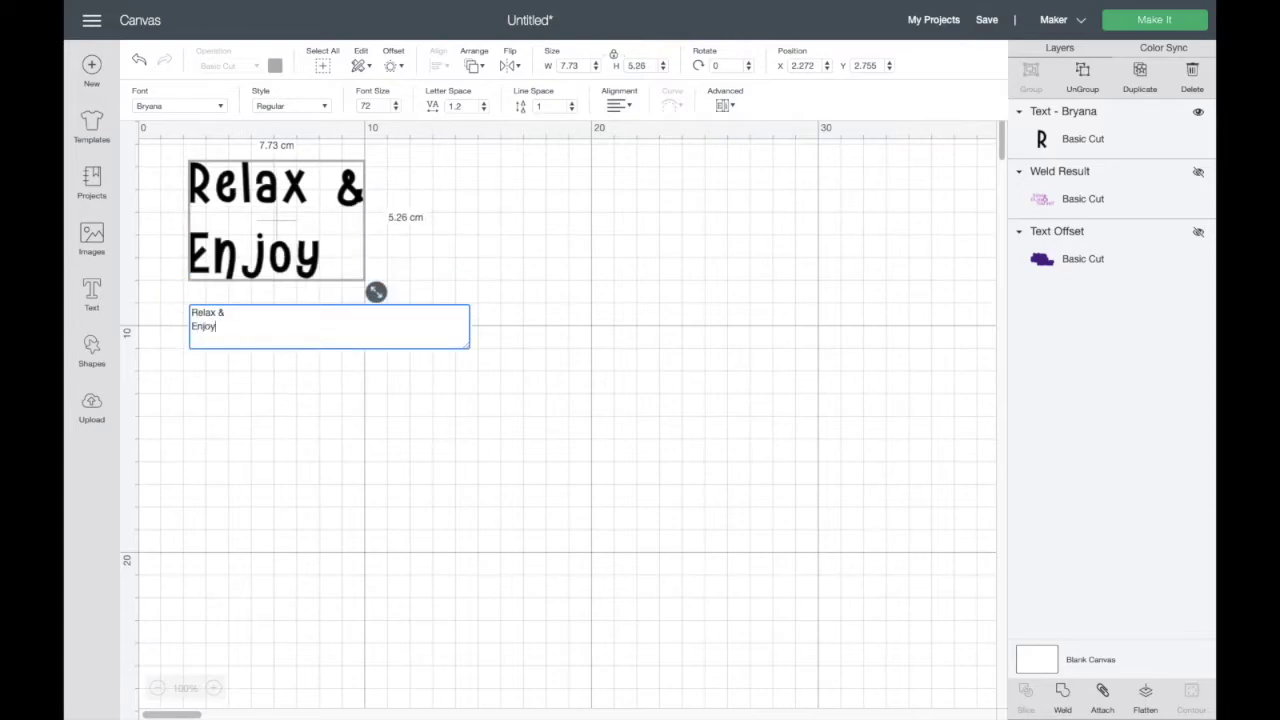
type(" Life")
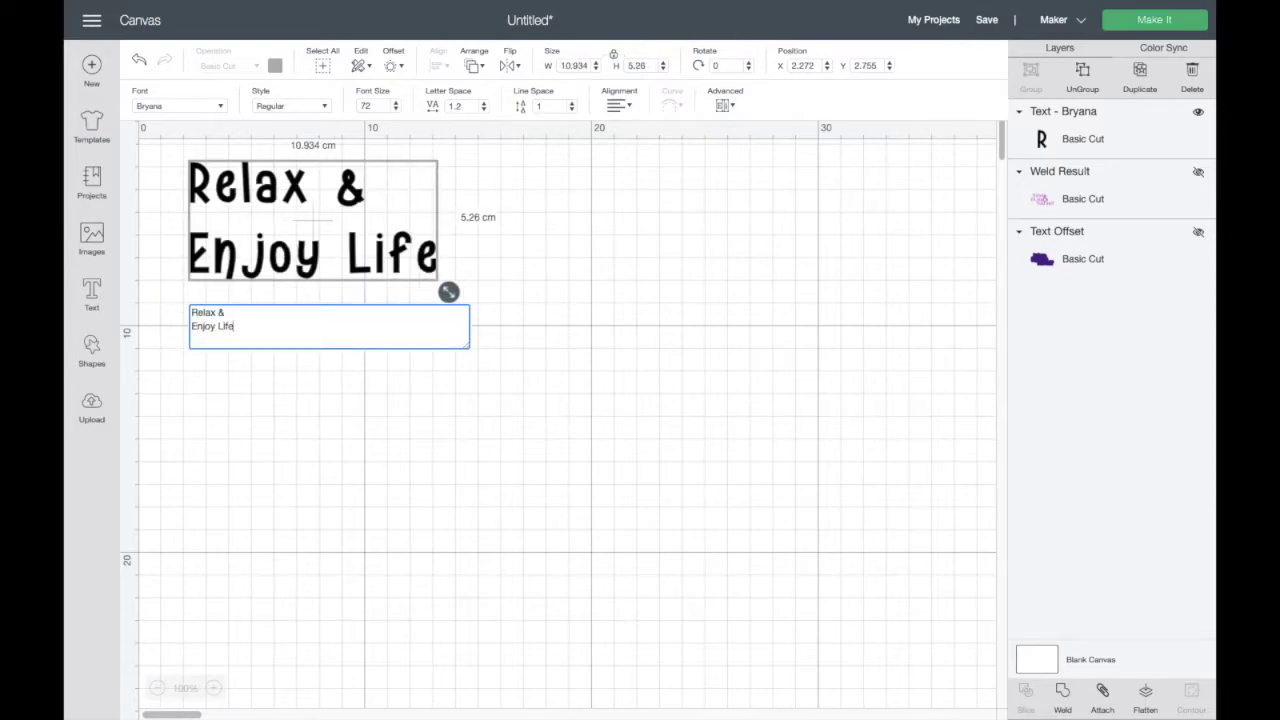
left_click(313, 456)
- Ungroup the text into letters, regroup them as Life, Enjoy and Relax, and move Enjoy down
left_click_drag(166, 146, 453, 301)
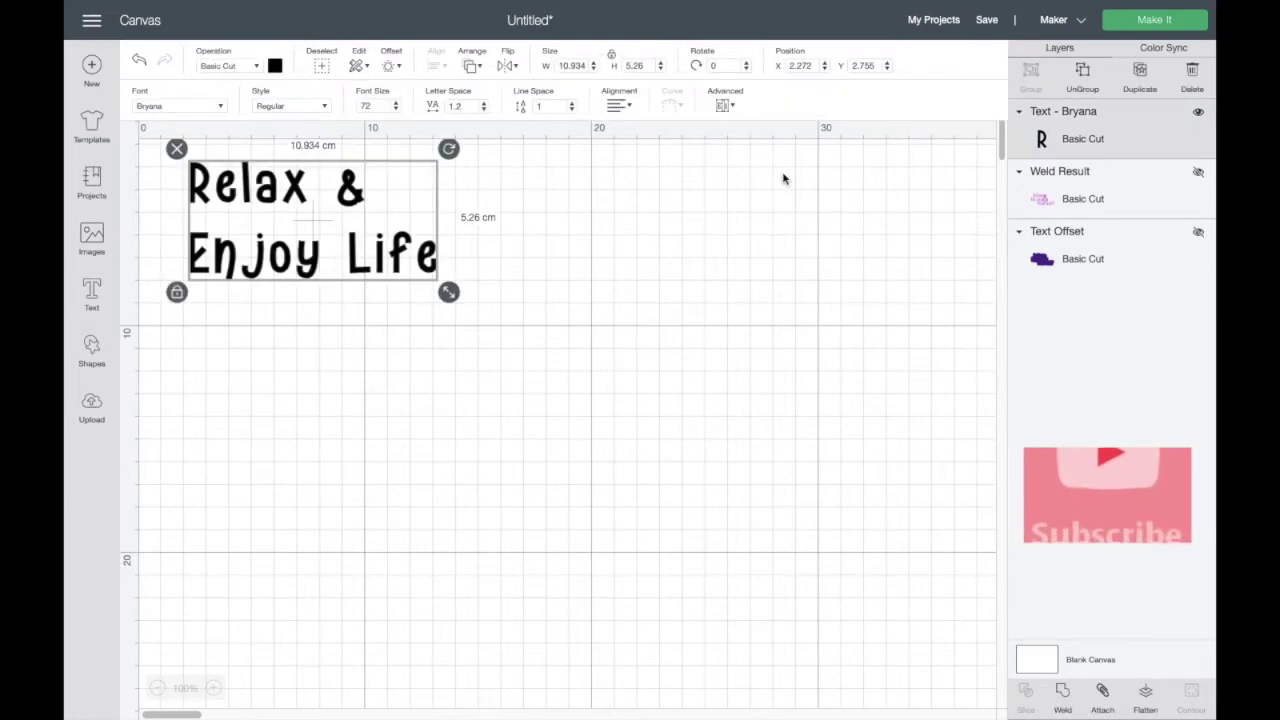
left_click(1082, 75)
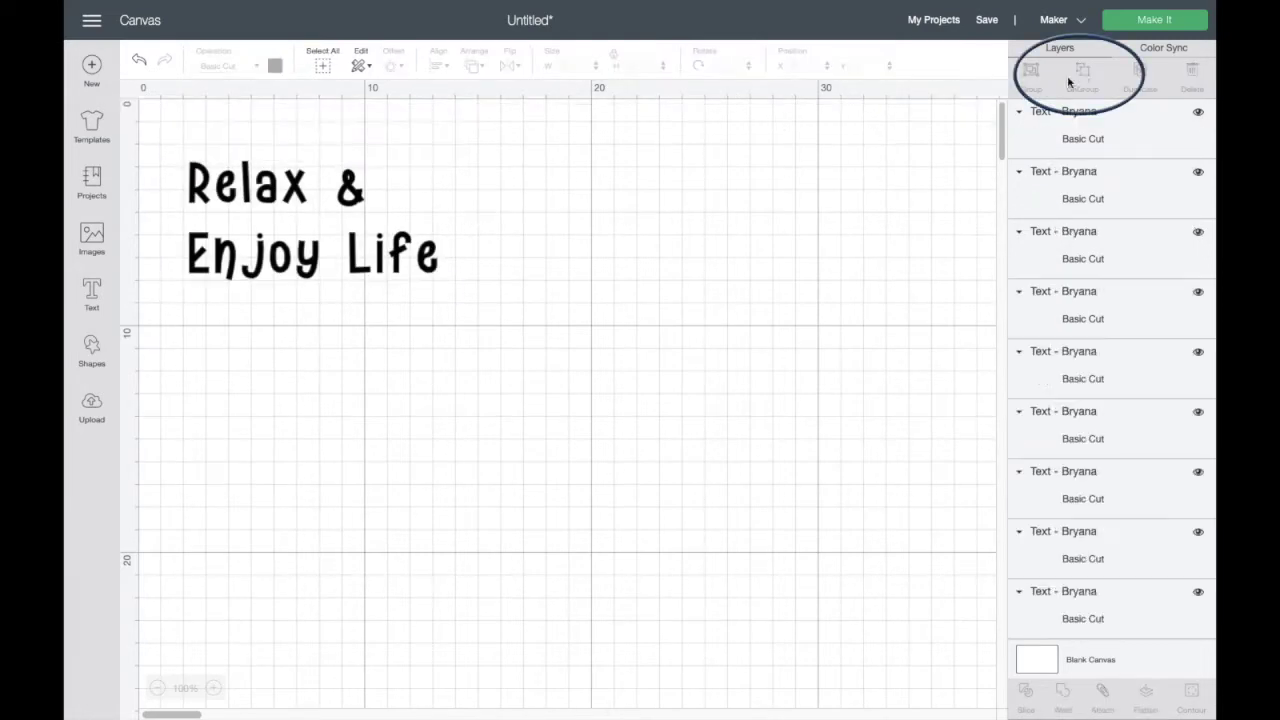
left_click_drag(388, 224, 448, 284)
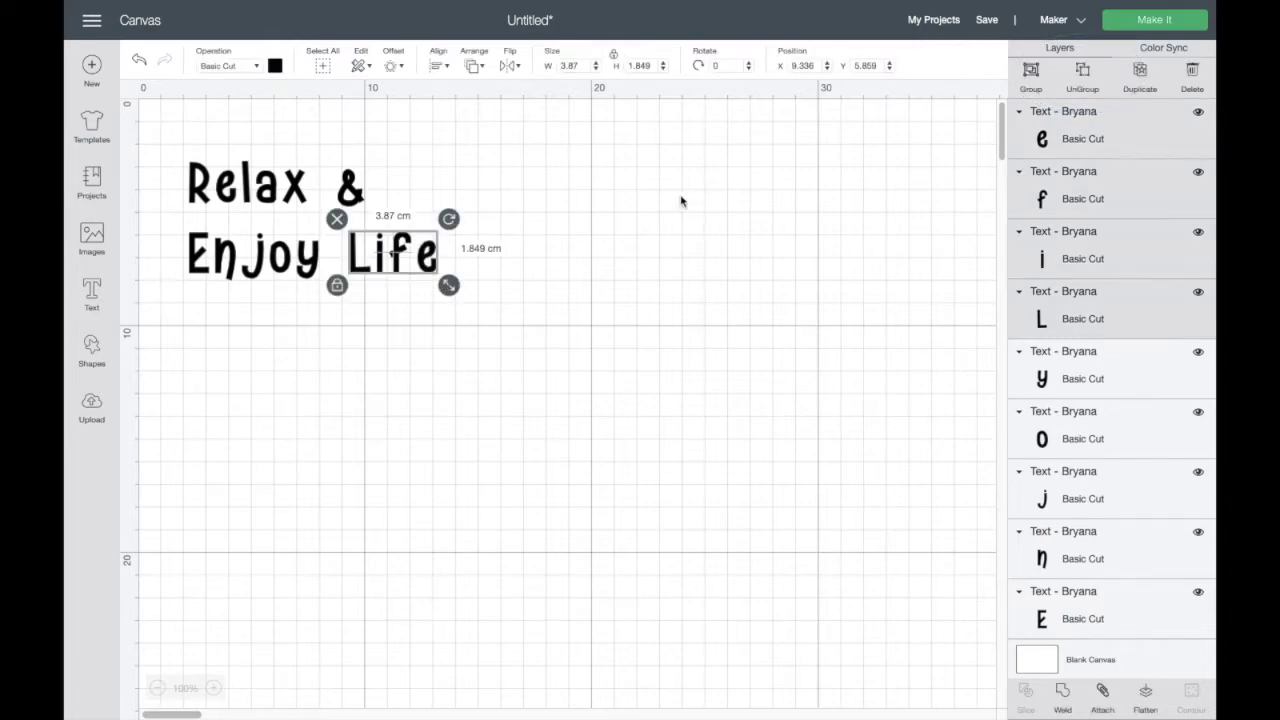
left_click(1031, 73)
left_click_drag(170, 222, 333, 295)
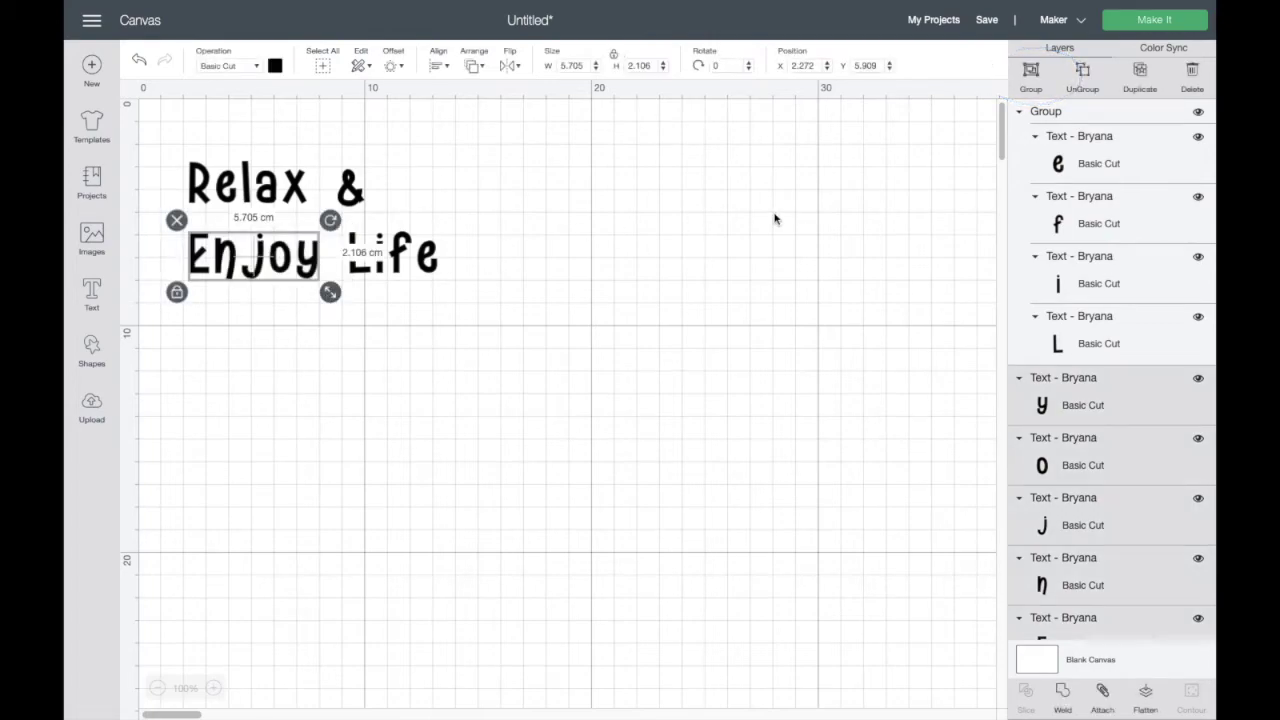
left_click(1031, 73)
left_click_drag(178, 134, 320, 216)
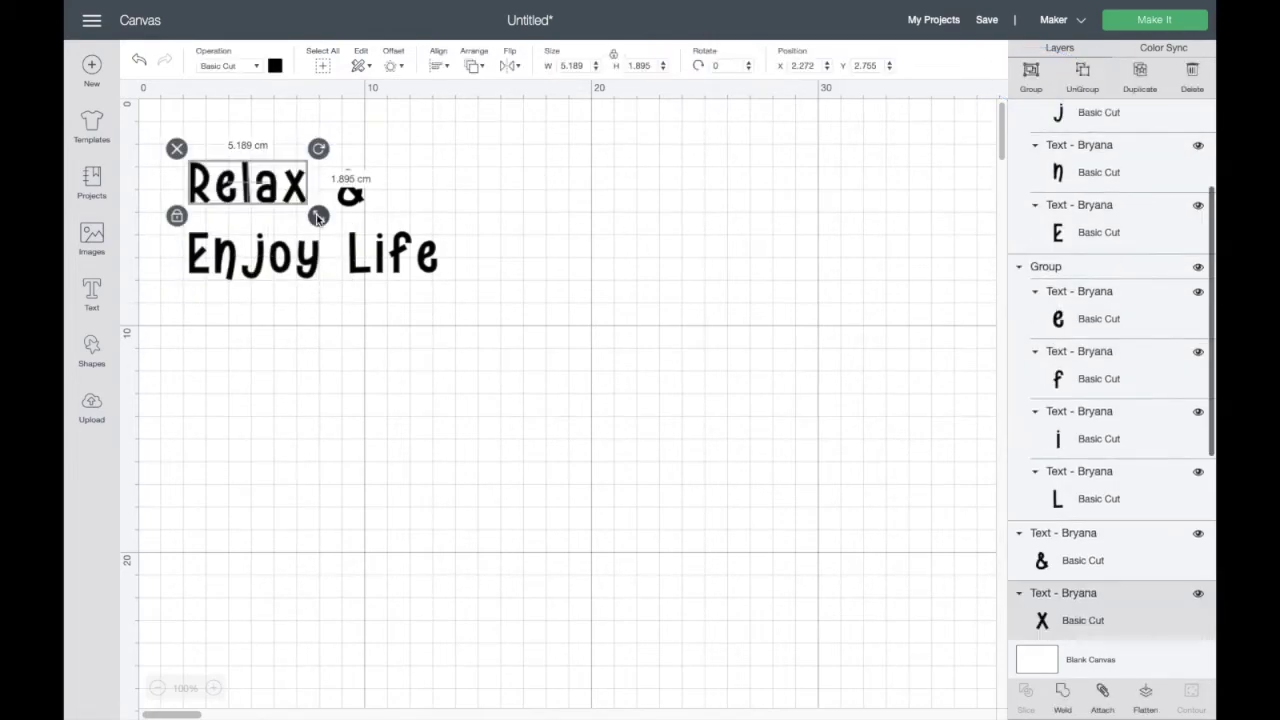
left_click(1031, 73)
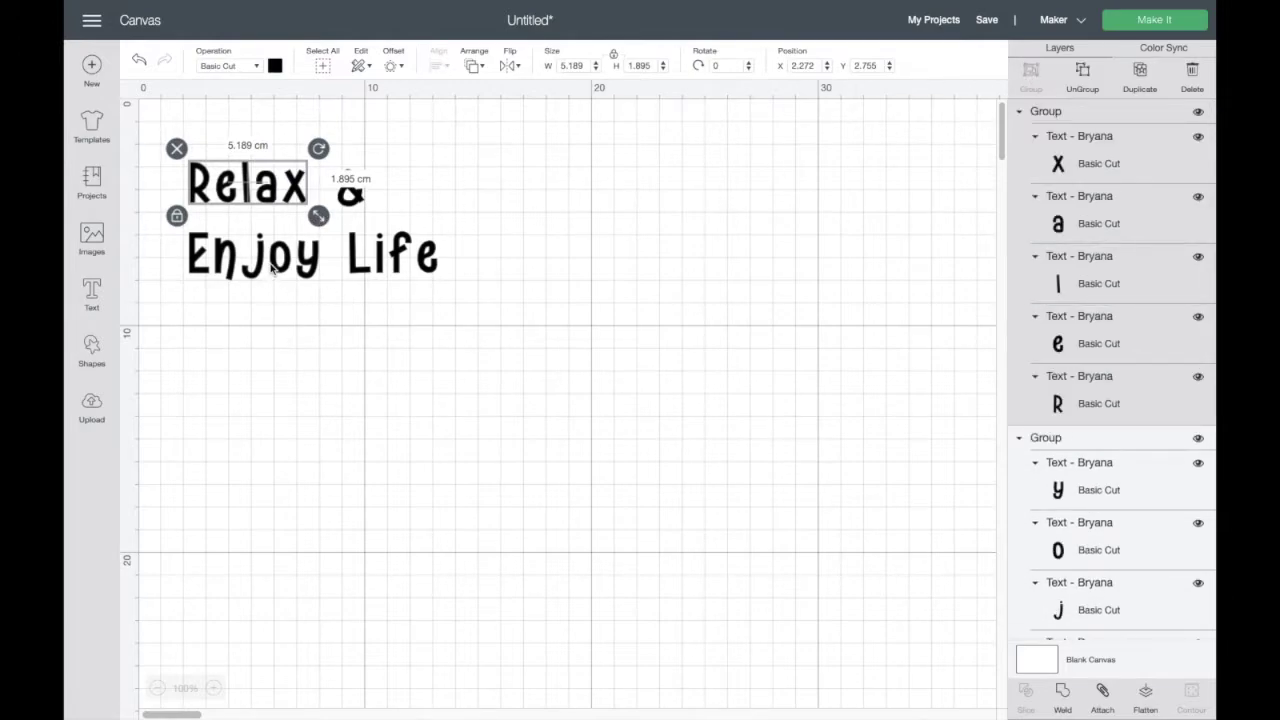
left_click_drag(273, 274, 273, 373)
- Spread Life, Relax and the ampersand apart, then enlarge the ampersand
left_click_drag(350, 239, 416, 372)
left_click_drag(272, 197, 272, 238)
left_click_drag(352, 190, 514, 251)
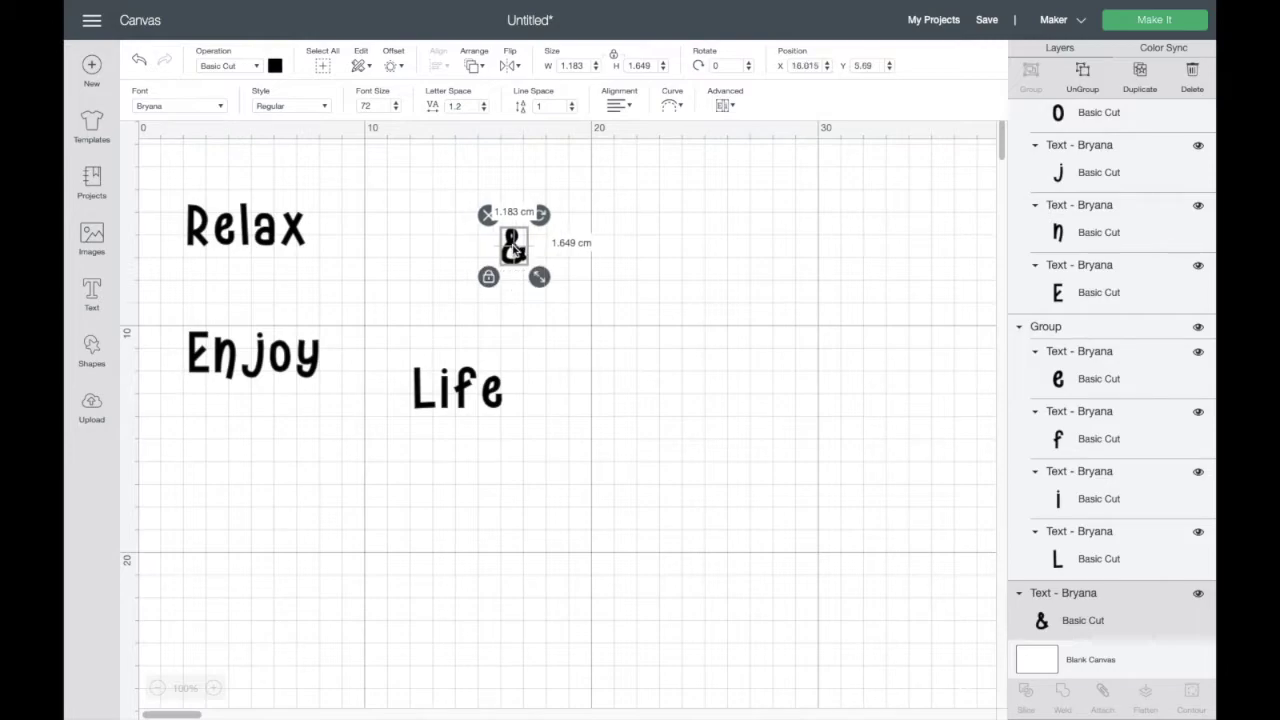
left_click_drag(272, 232, 378, 204)
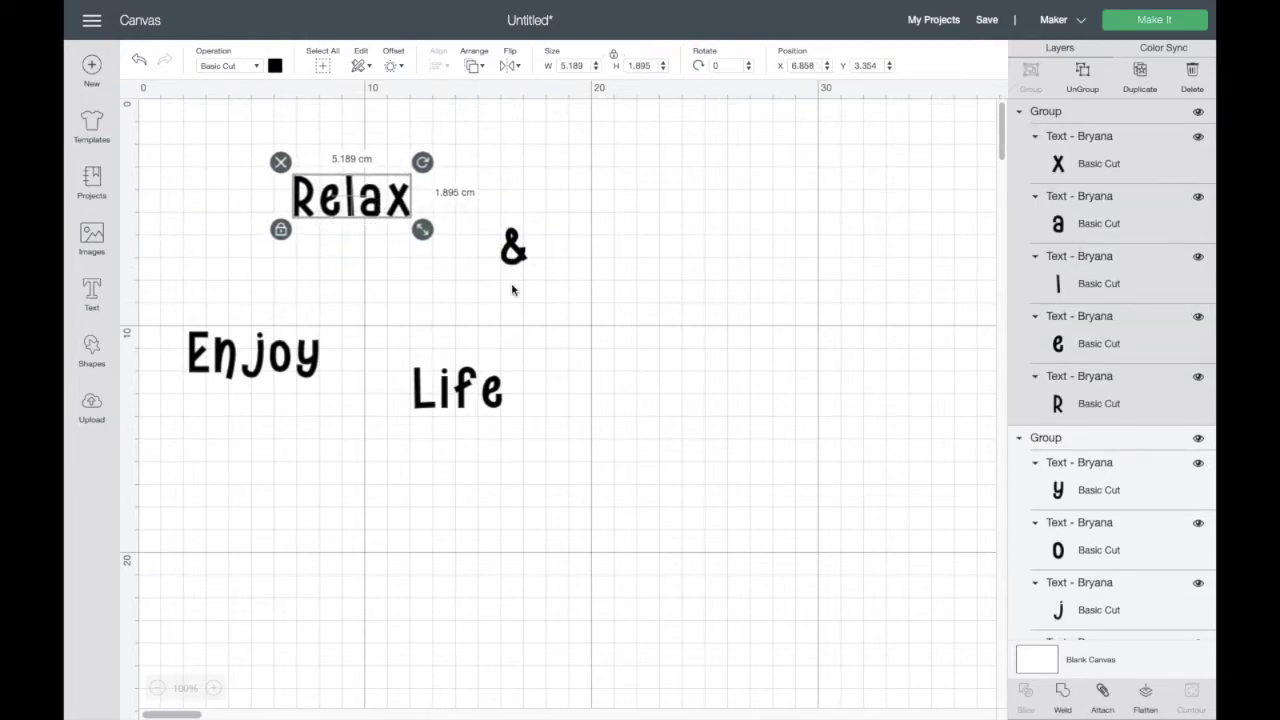
left_click(513, 252)
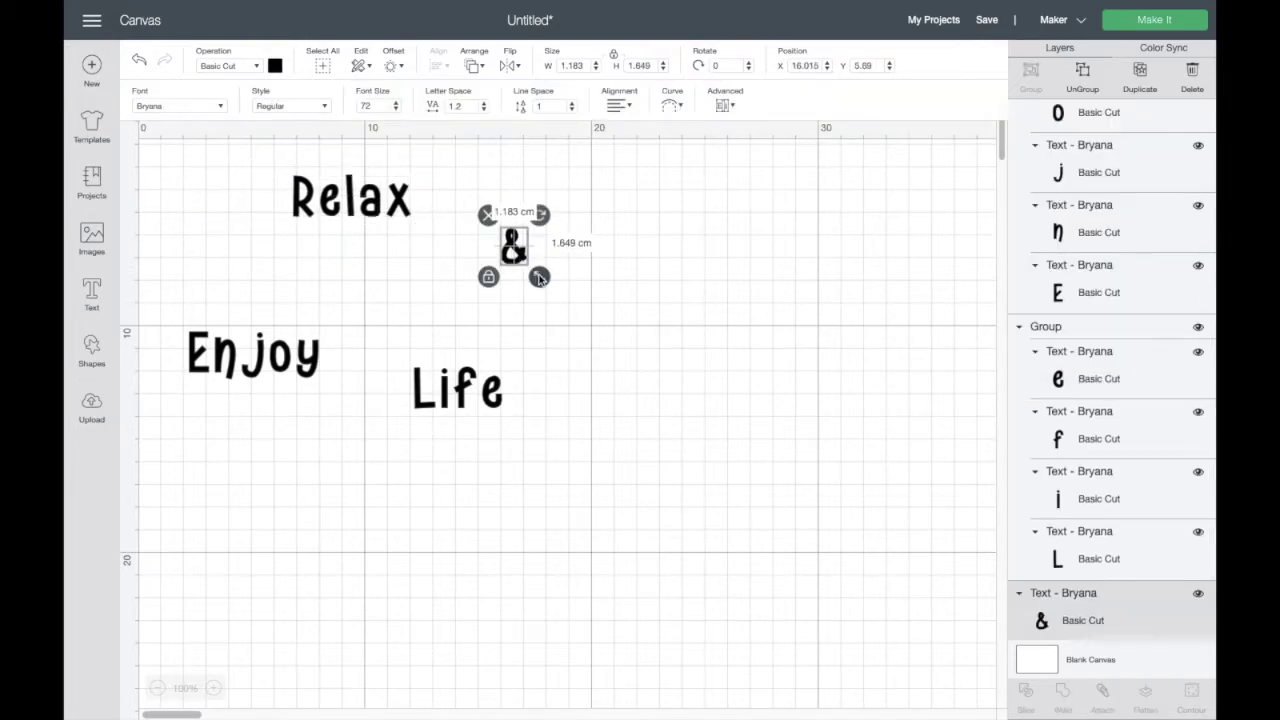
left_click_drag(533, 276, 476, 265)
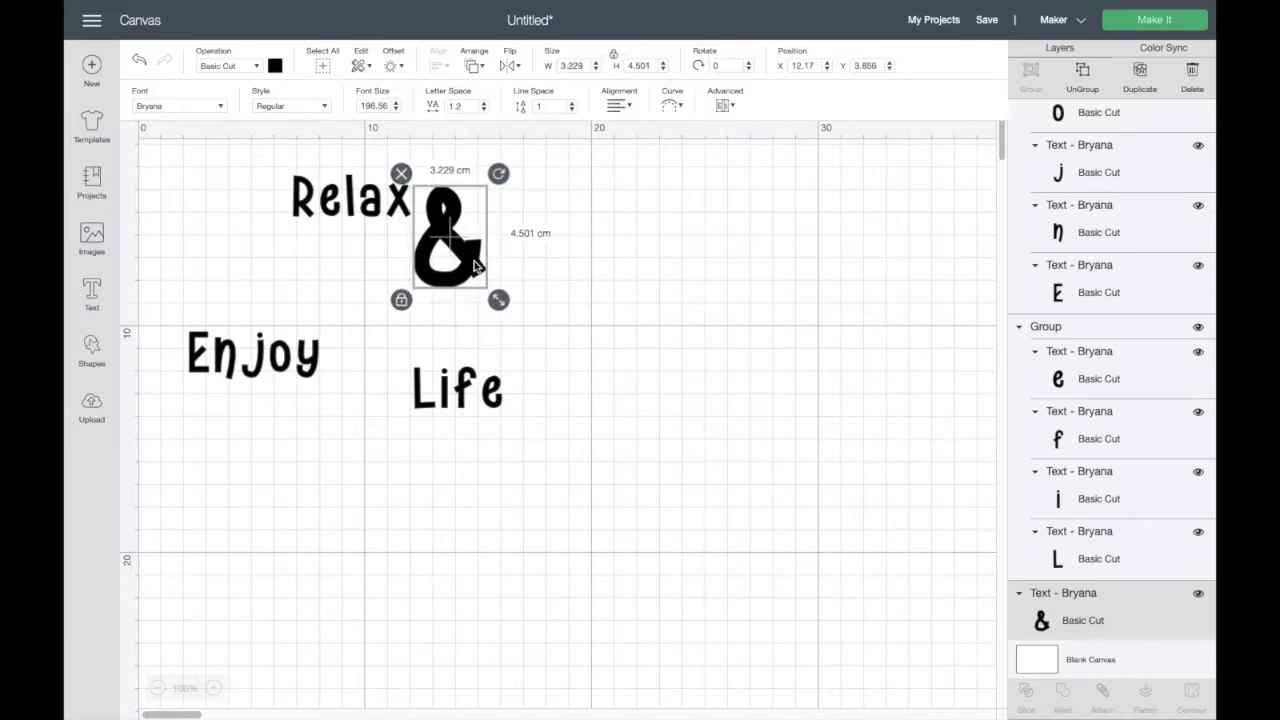
- Stack Relax over a slightly enlarged Enjoy beside the ampersand, with Life placed after it
left_click(384, 228)
left_click_drag(423, 229, 430, 238)
left_click_drag(245, 352, 329, 266)
left_click_drag(413, 306, 371, 263)
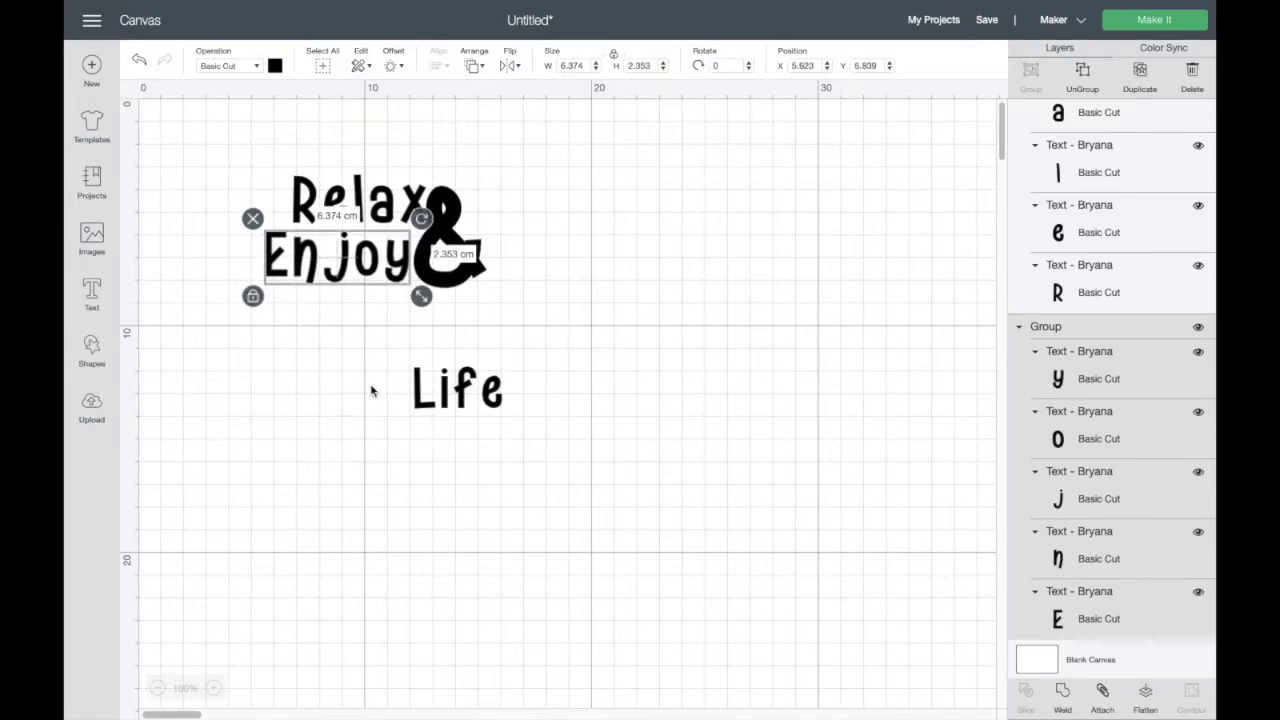
left_click(407, 378)
left_click(456, 390)
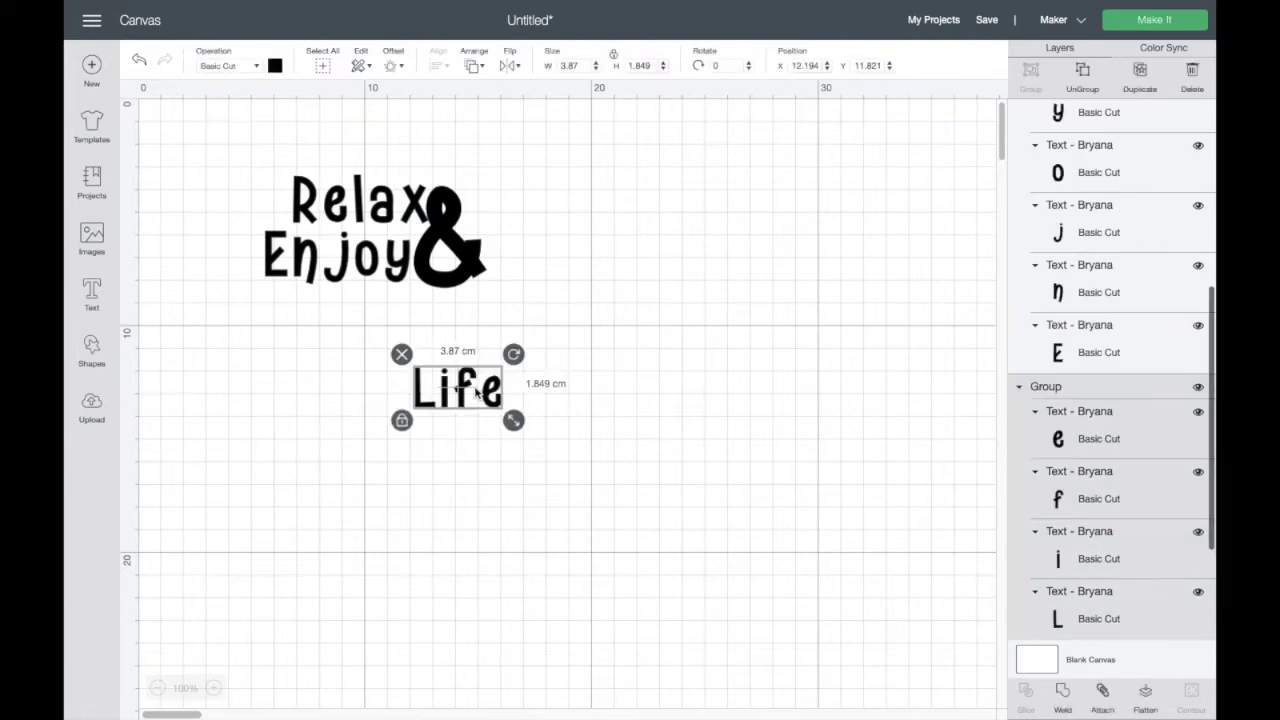
left_click_drag(456, 390, 532, 266)
left_click(434, 364)
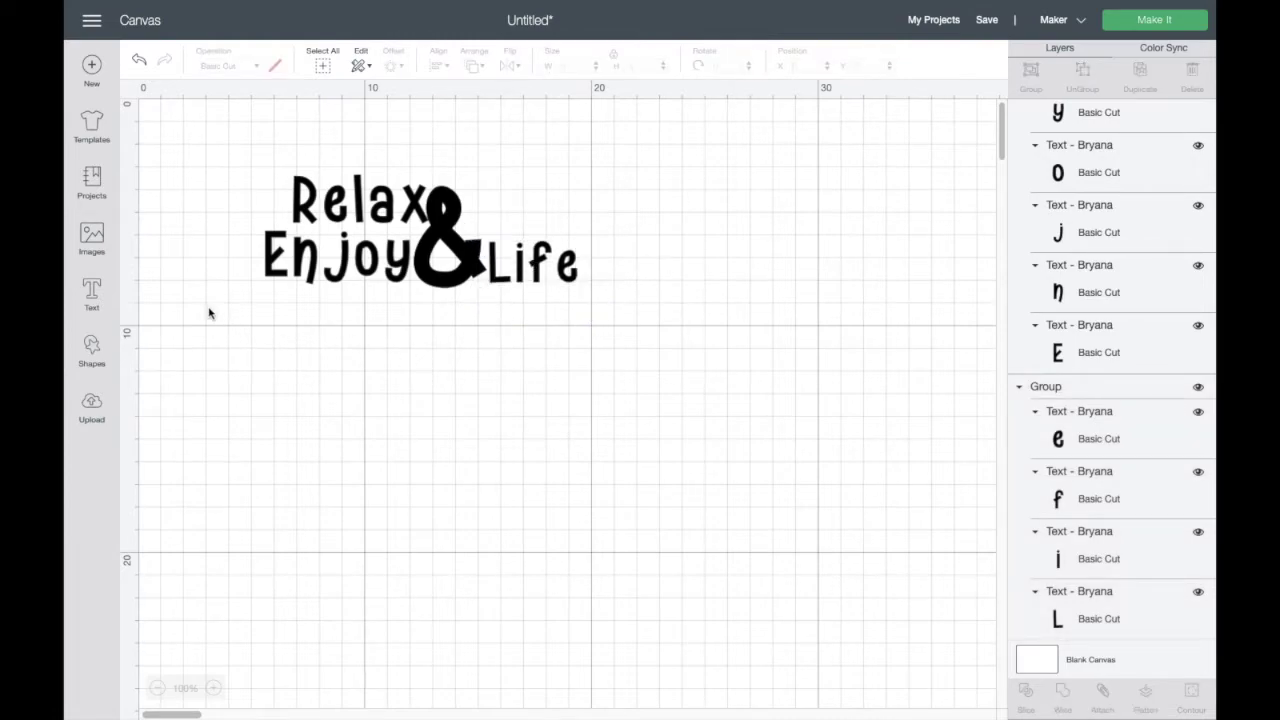
- Select the whole design and move it toward the canvas centre
left_click_drag(224, 185, 590, 308)
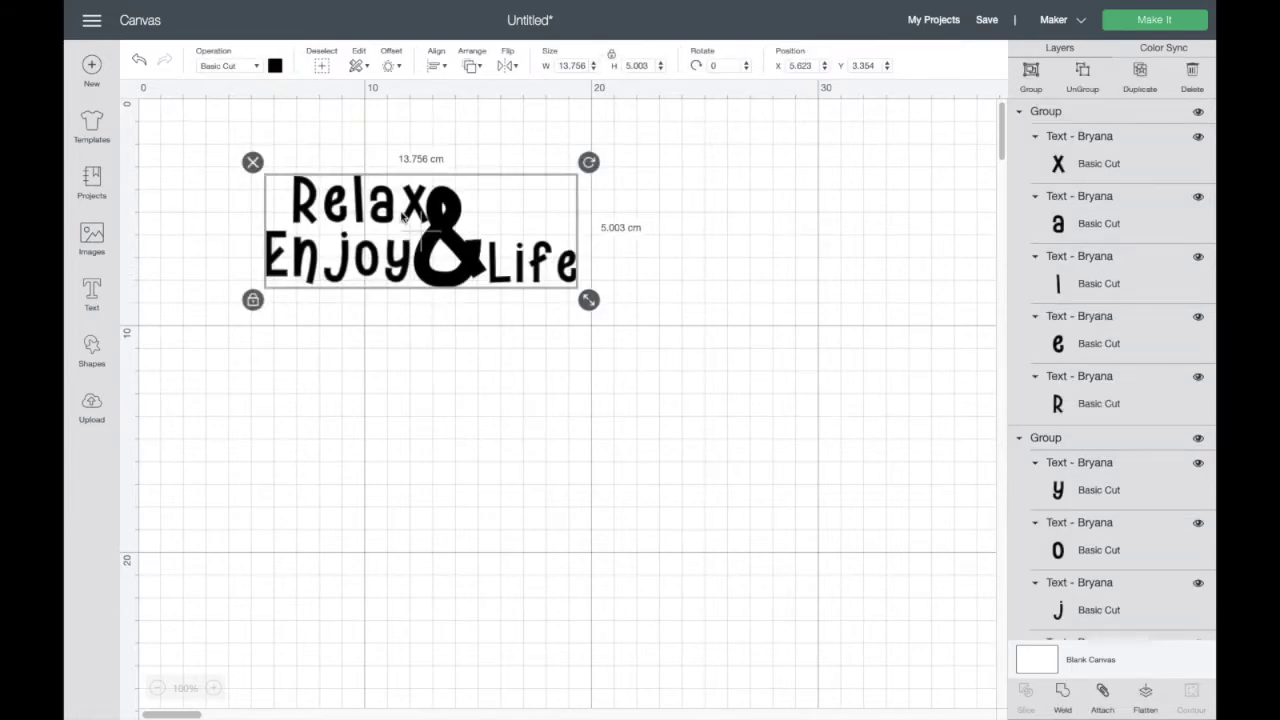
left_click(395, 67)
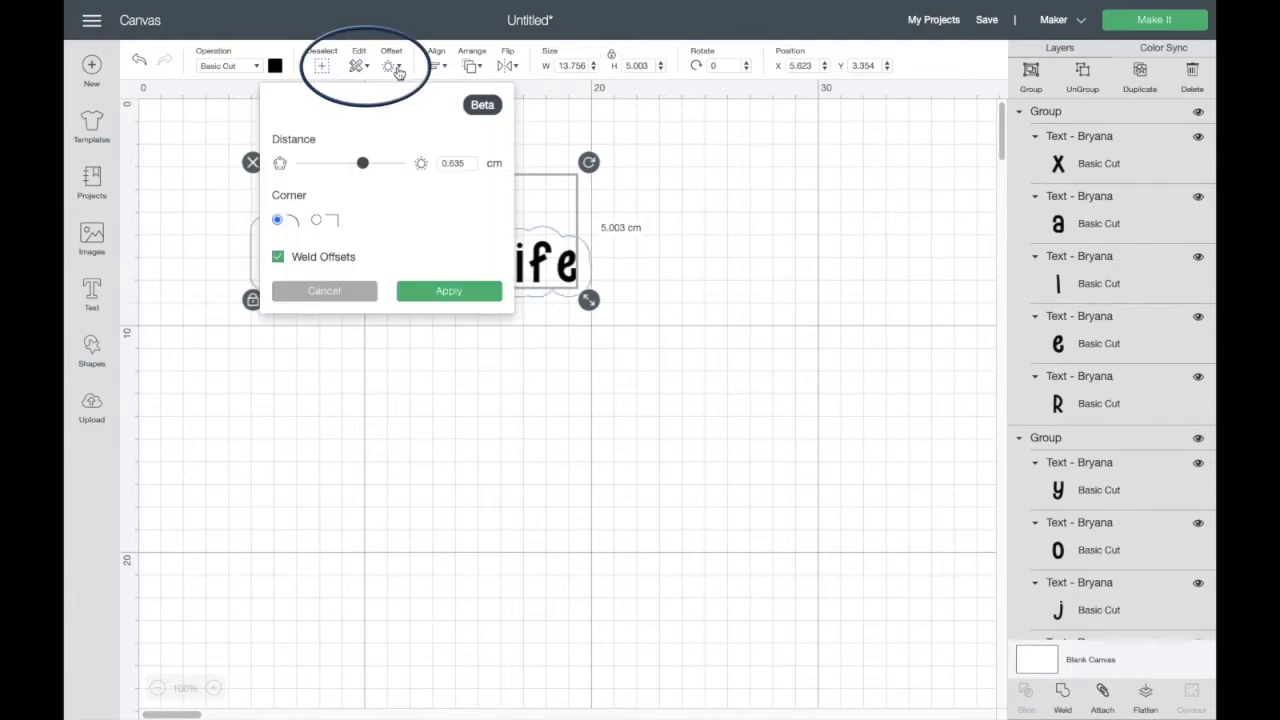
left_click(431, 431)
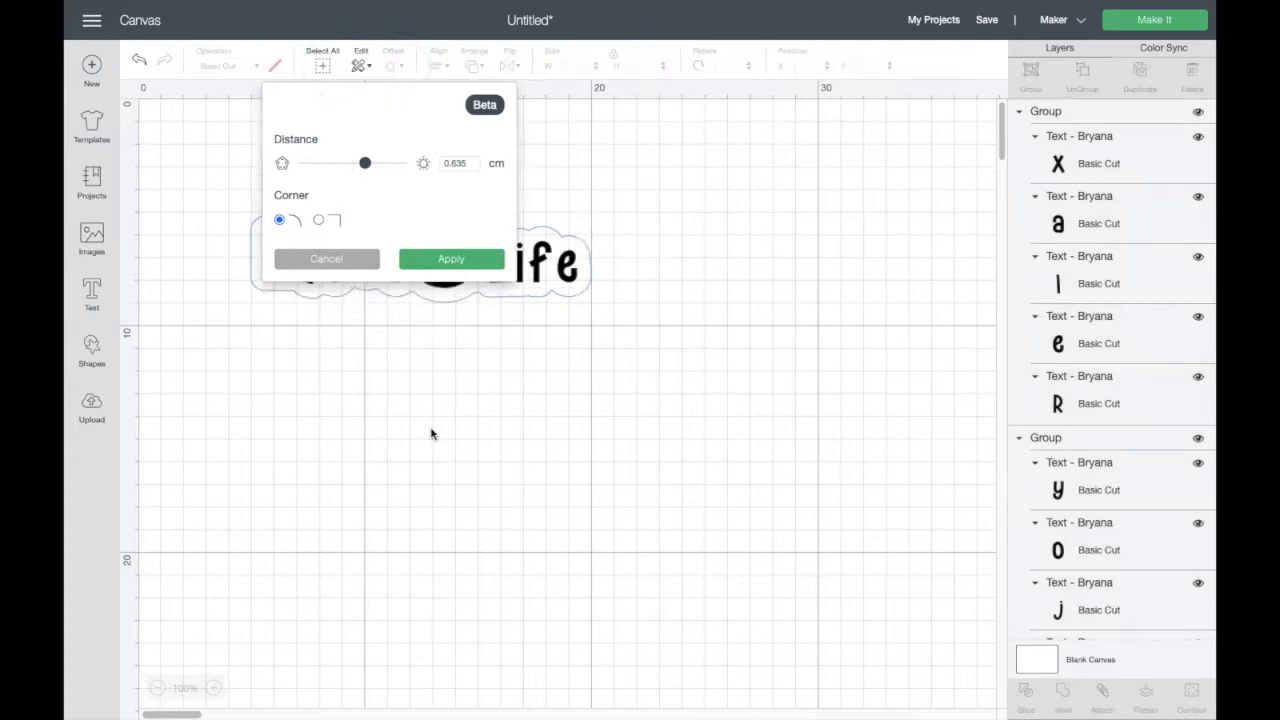
left_click_drag(267, 168, 620, 371)
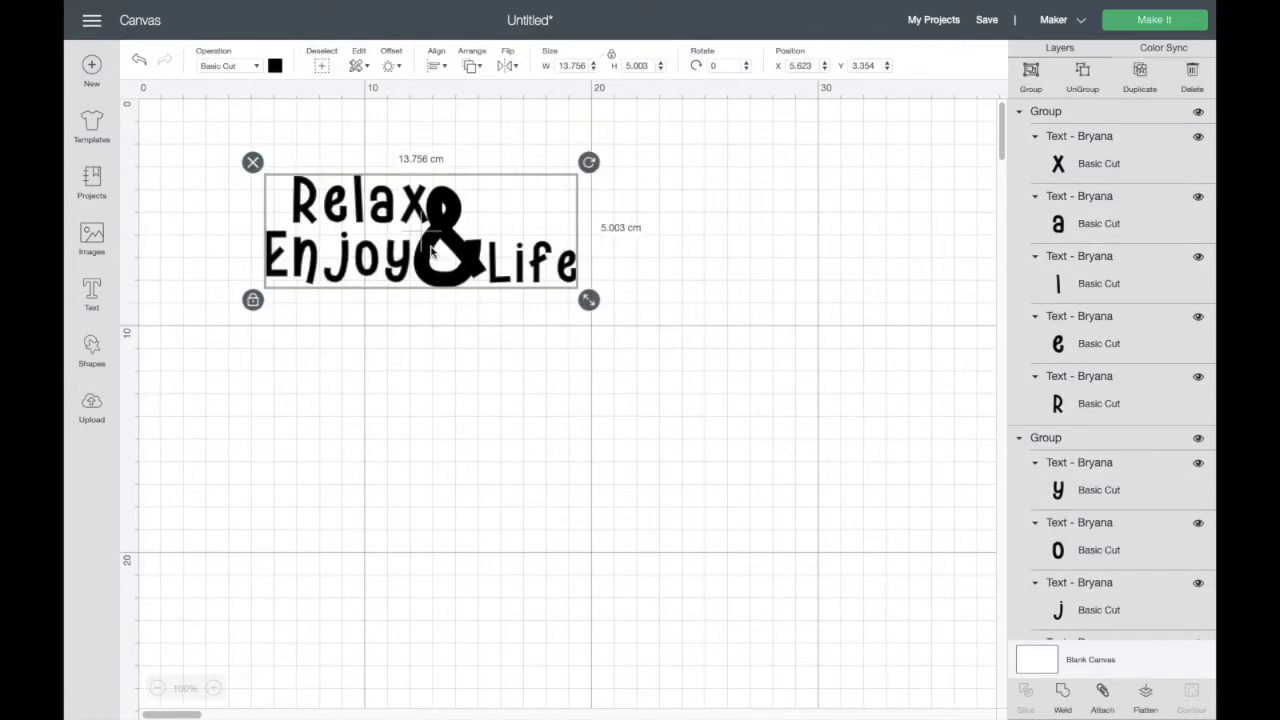
mouse_move(424, 244)
left_mouse_down()
mouse_move(564, 318)
mouse_move(666, 461)
left_mouse_up()
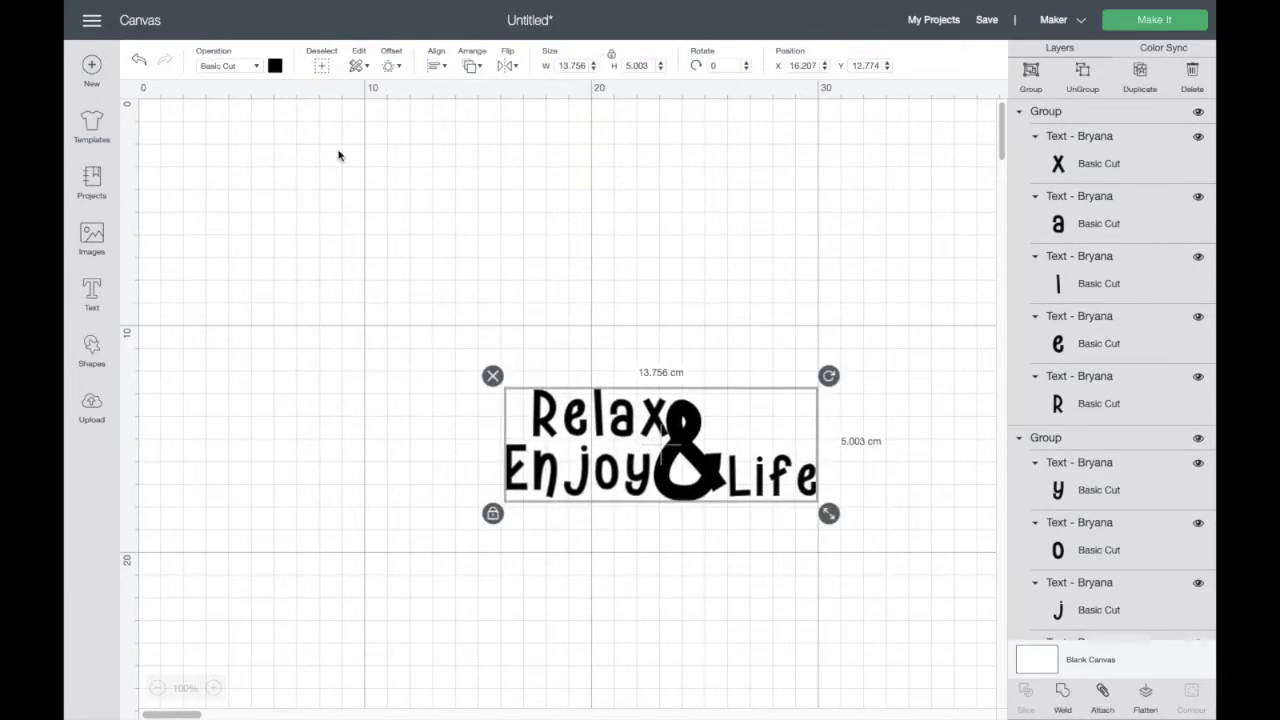
- Preview a welded 1.341 cm offset with rounded corners around the design
left_click(391, 72)
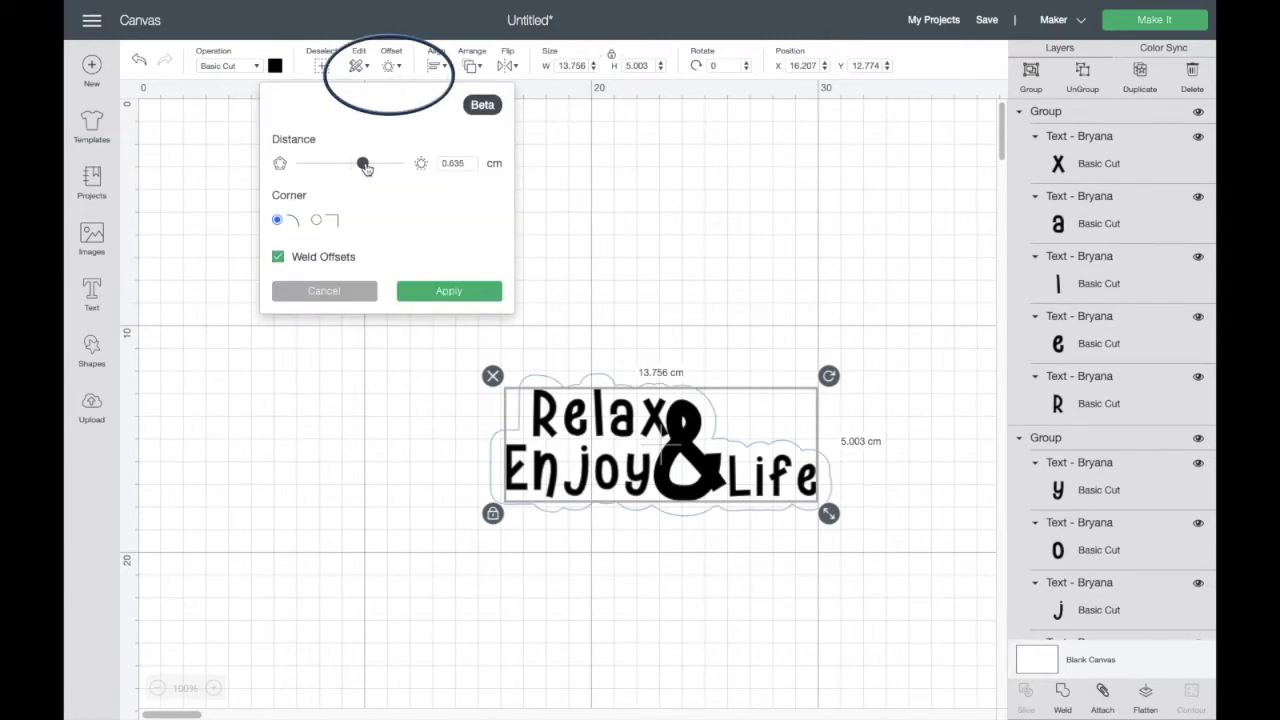
left_click_drag(366, 168, 411, 172)
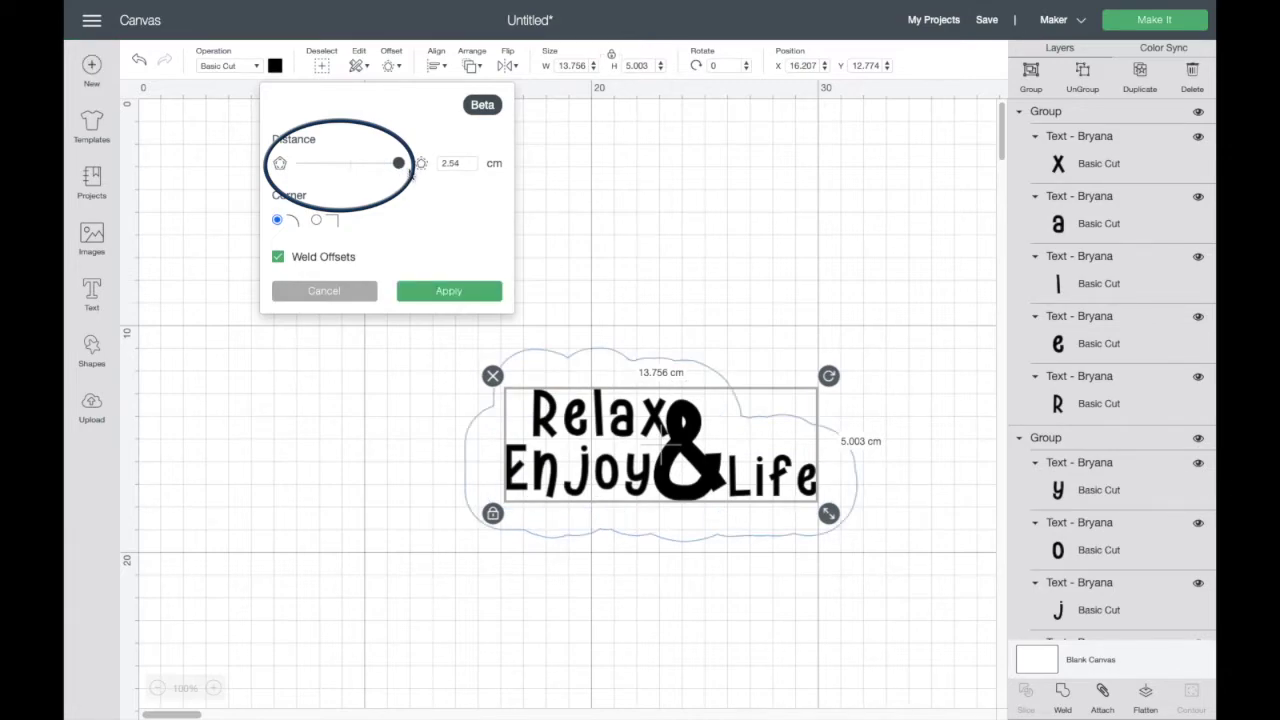
left_click_drag(398, 165, 361, 168)
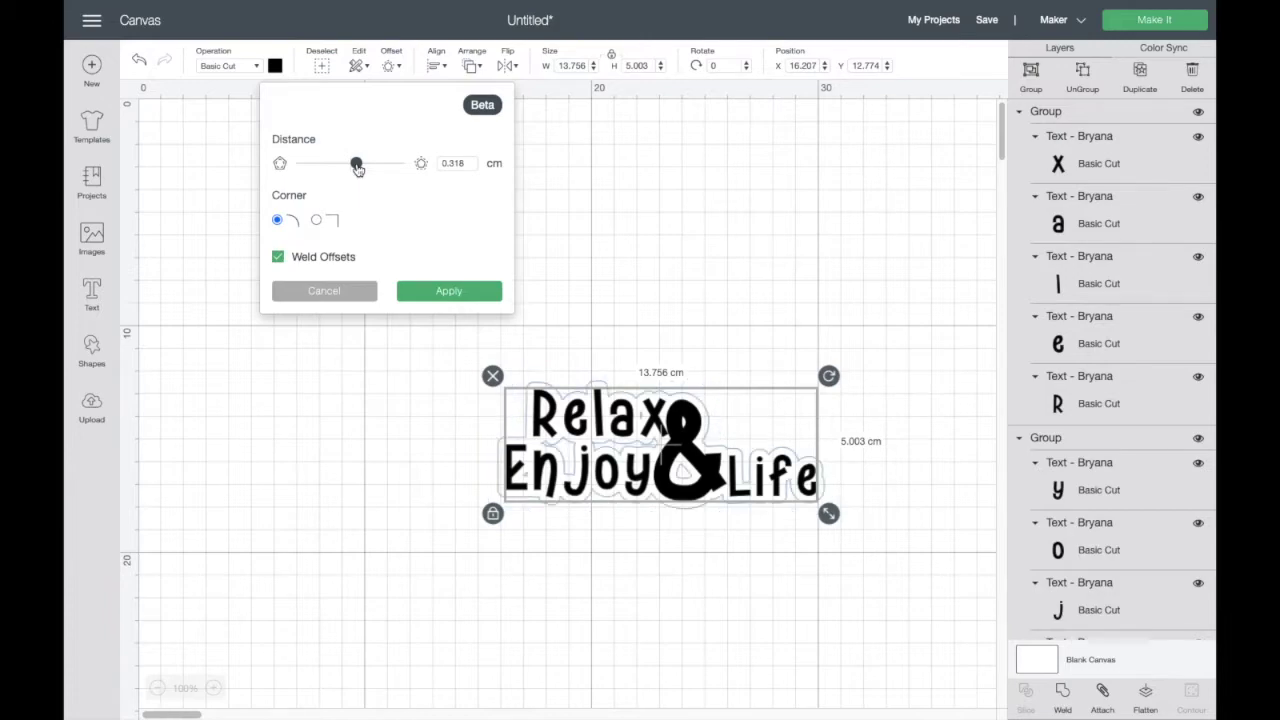
left_click_drag(358, 169, 340, 169)
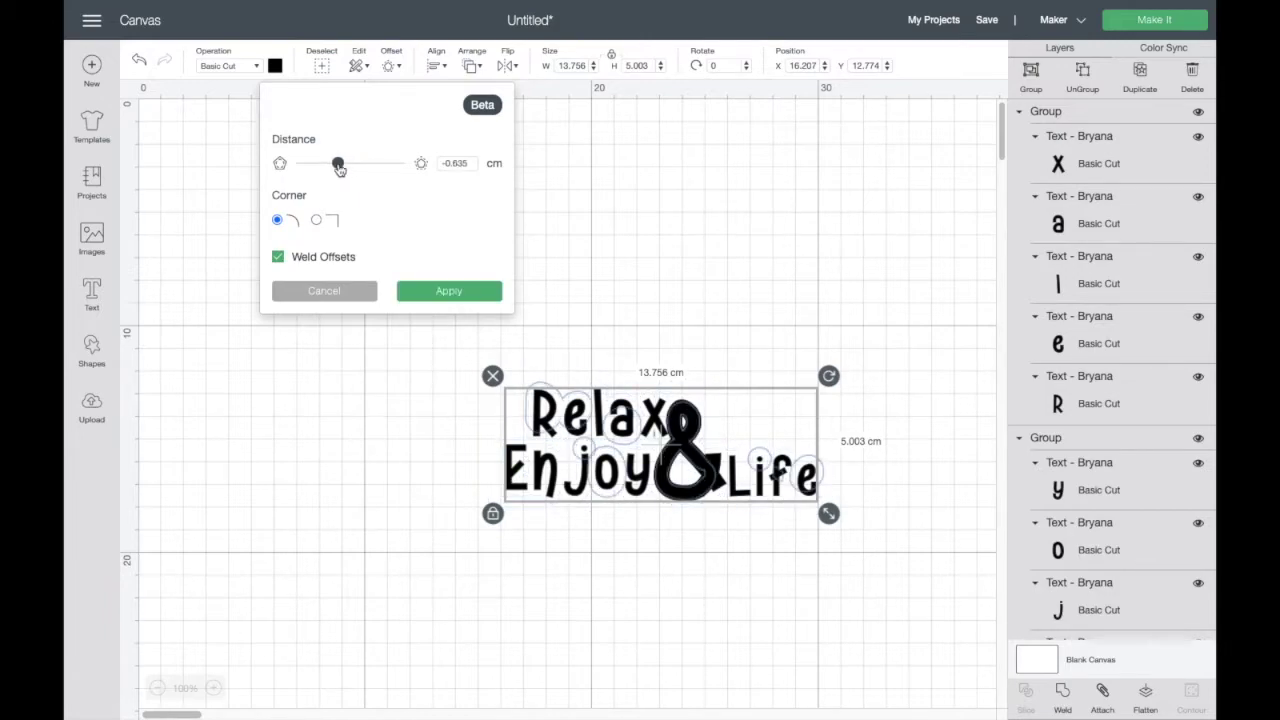
left_click_drag(340, 169, 345, 169)
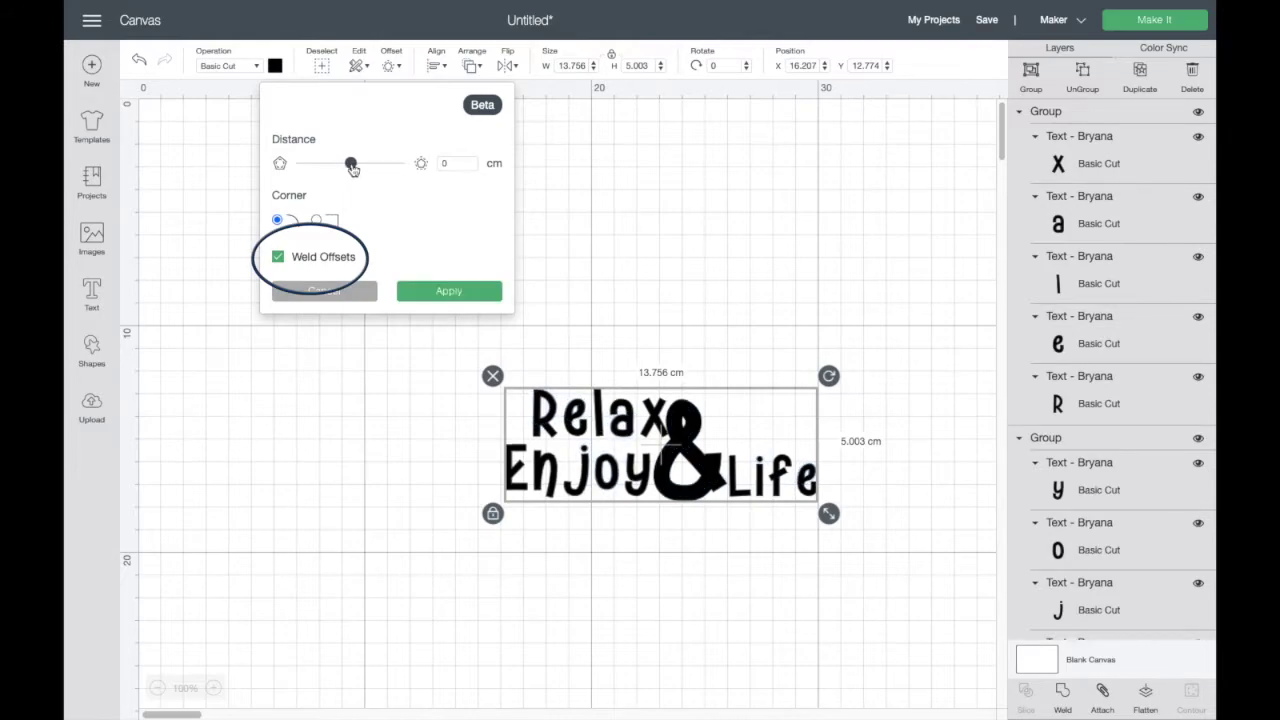
left_click_drag(346, 169, 361, 169)
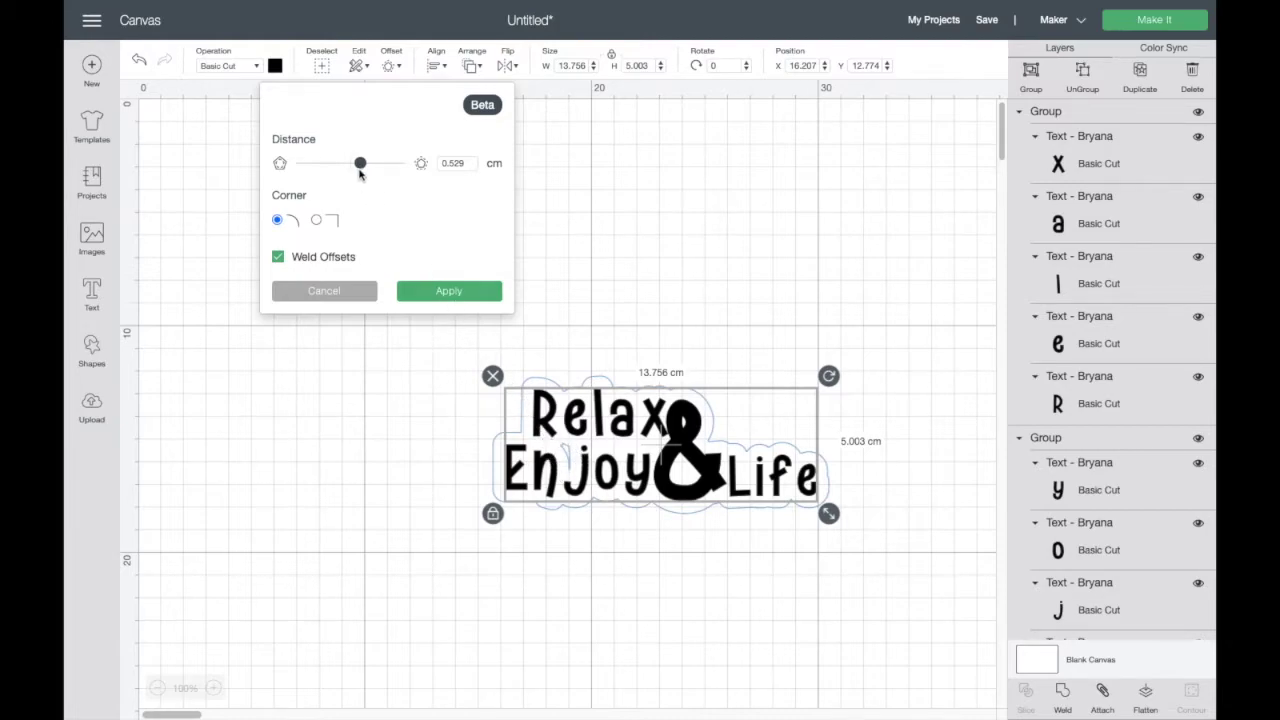
left_click_drag(361, 171, 377, 171)
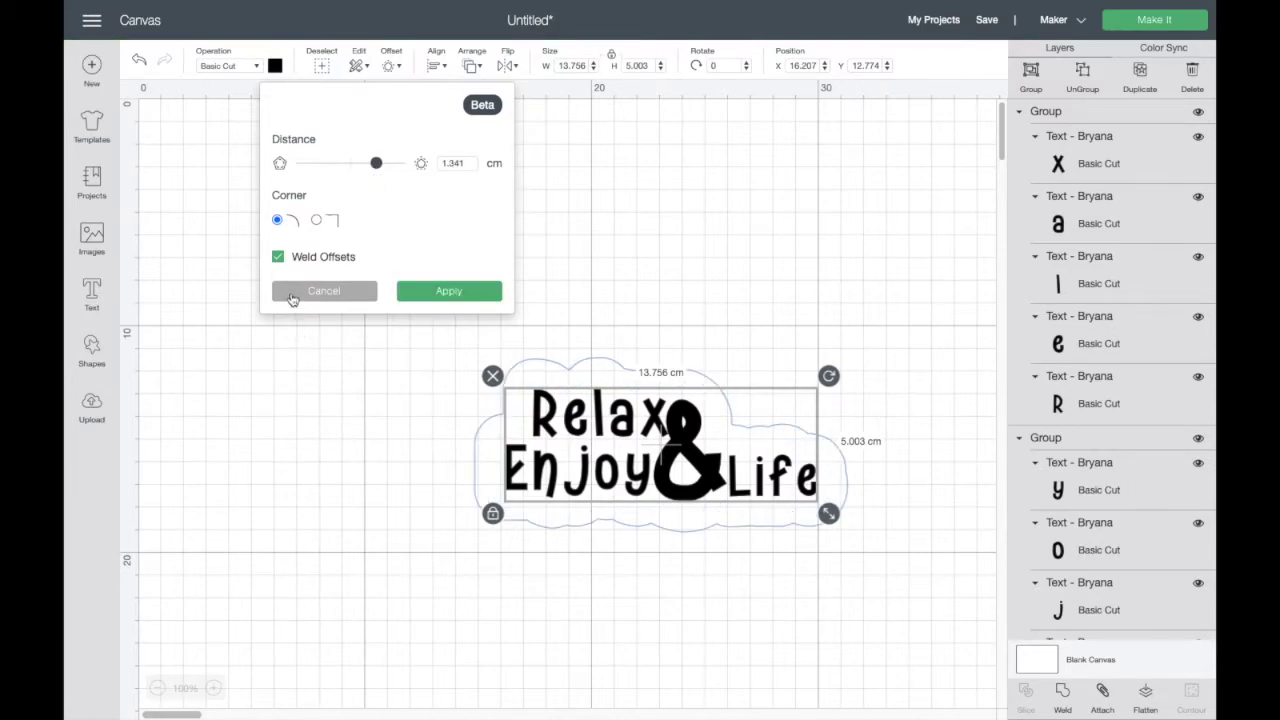
left_click(317, 221)
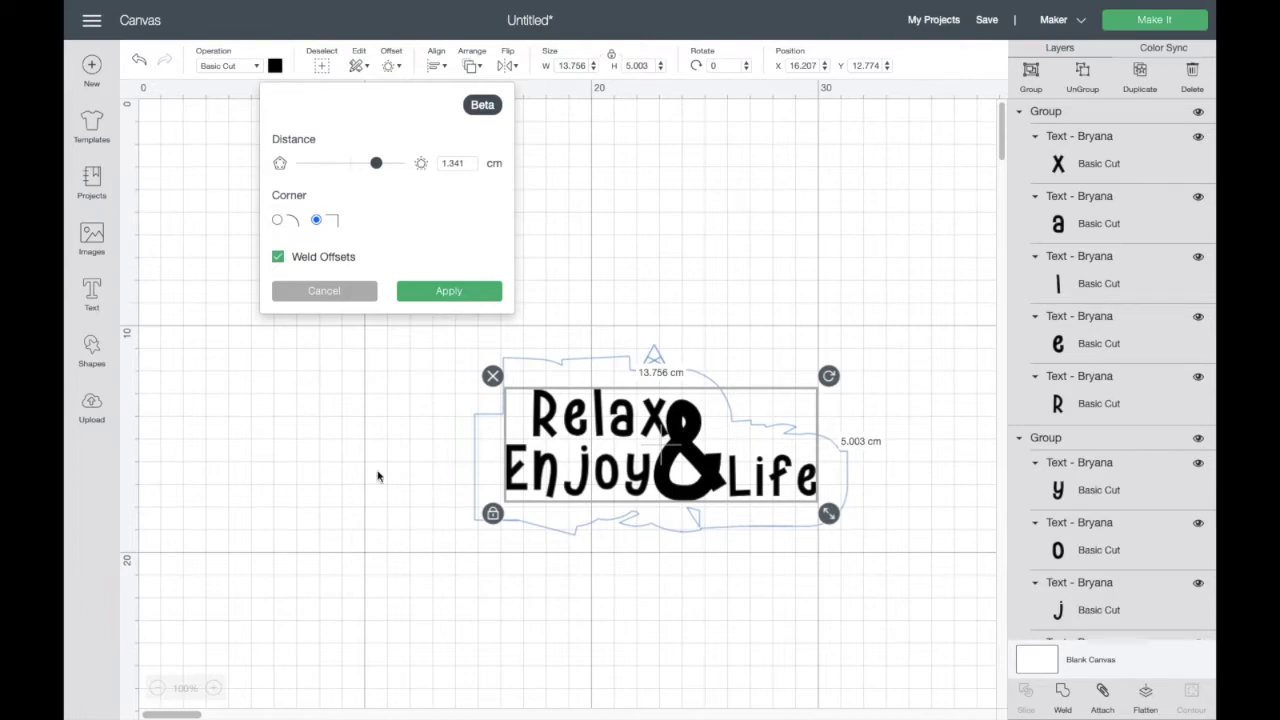
left_click(279, 221)
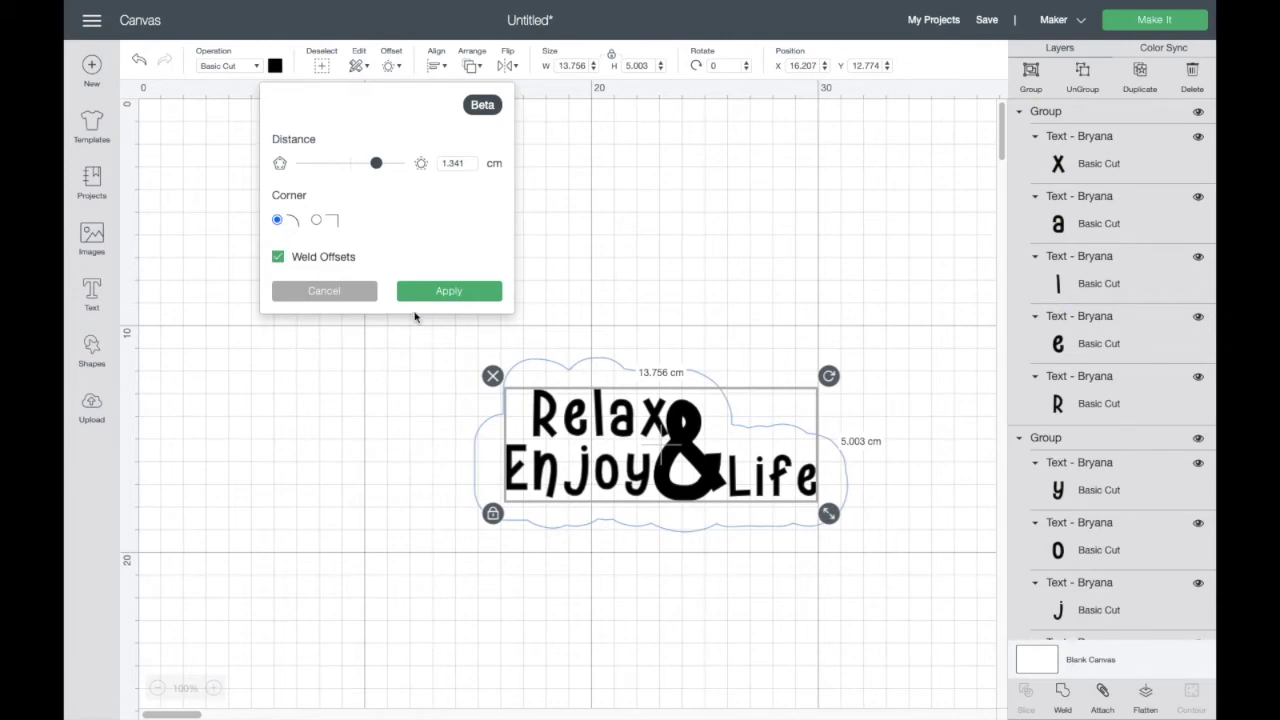
- Apply the offset, move it aside, and weld all the Relax Enjoy & Life letters
left_click(435, 292)
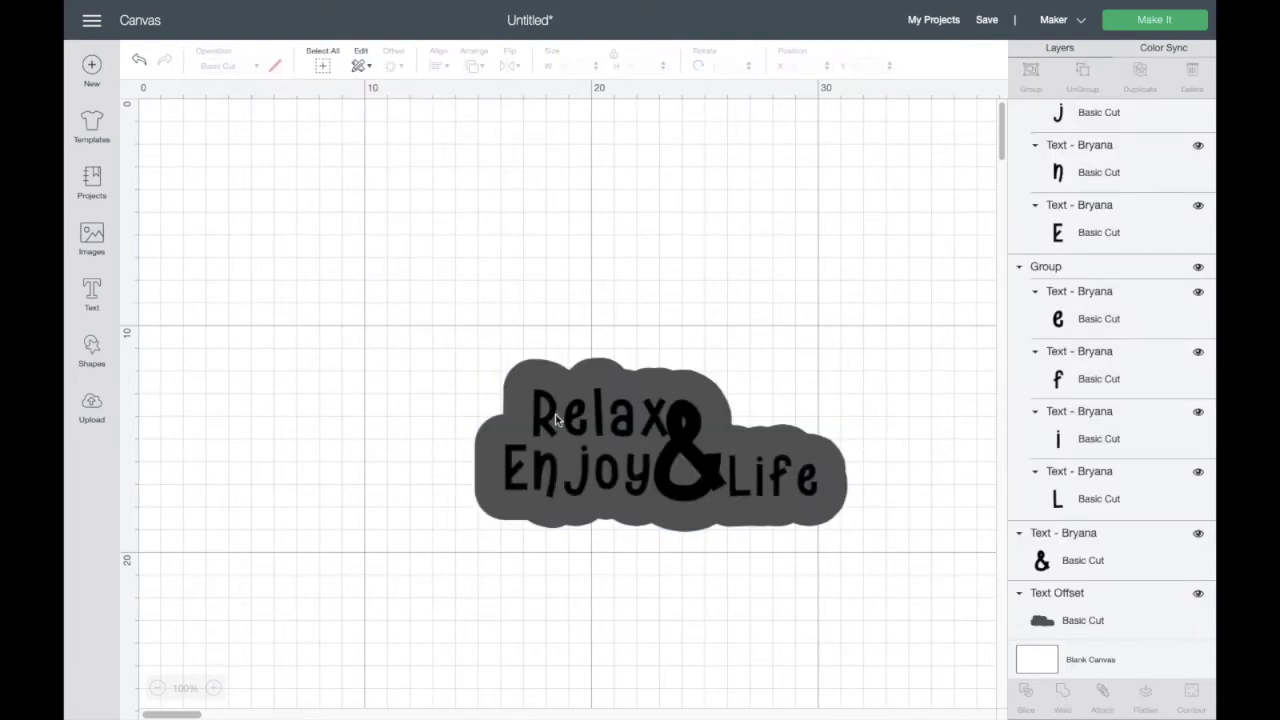
left_click(581, 426)
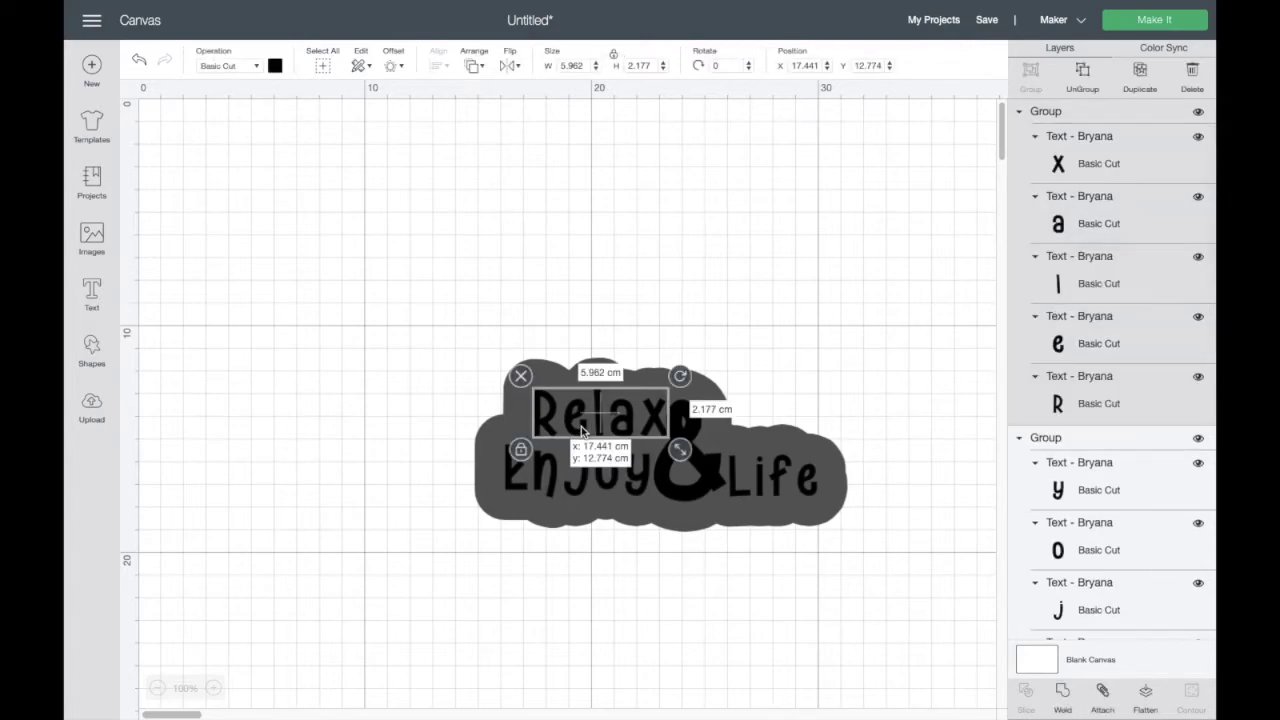
left_click_drag(502, 432, 386, 221)
left_click_drag(517, 374, 817, 518)
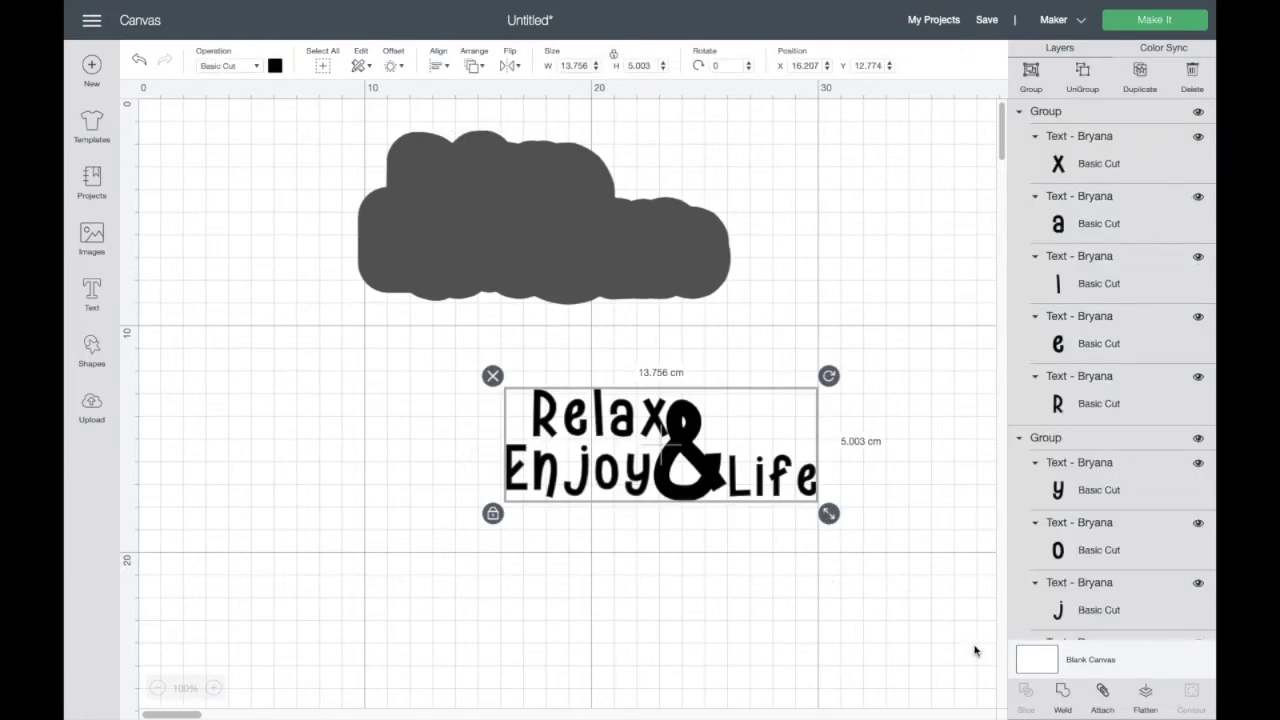
left_click(1063, 690)
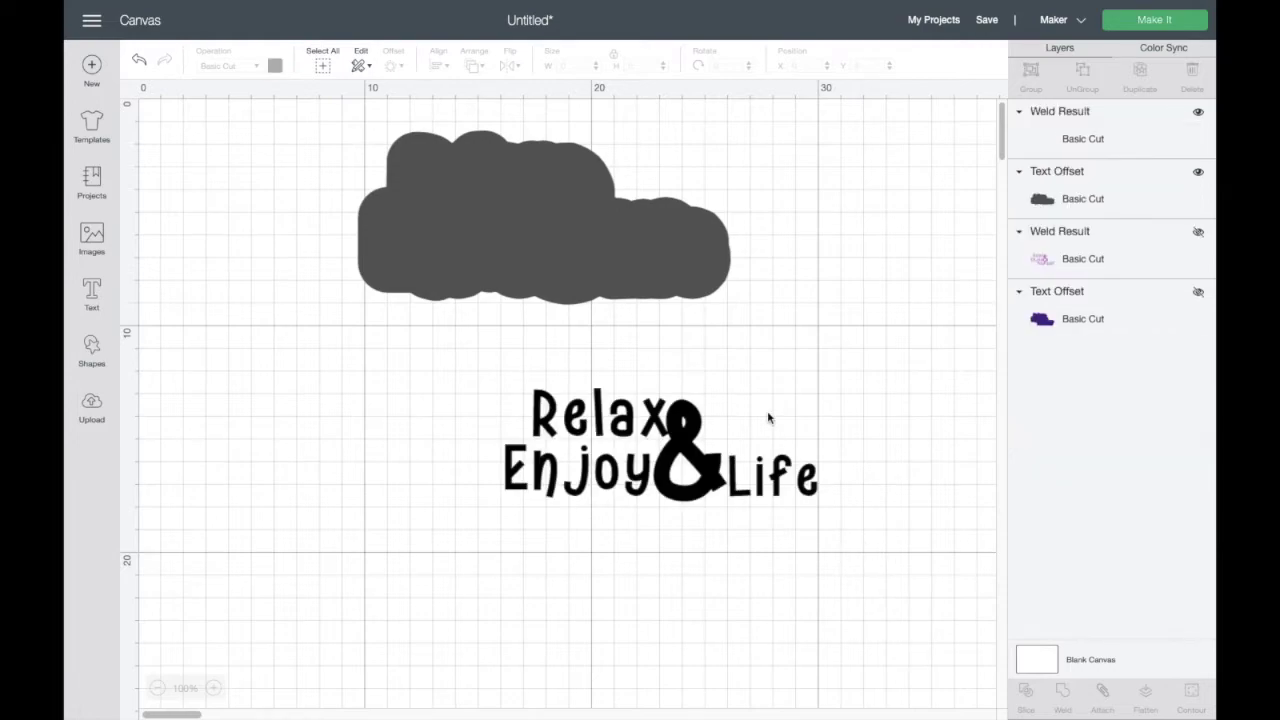
left_click_drag(660, 443, 592, 424)
- Colour the welded text light purple and the offset backing dark purple
left_click(275, 66)
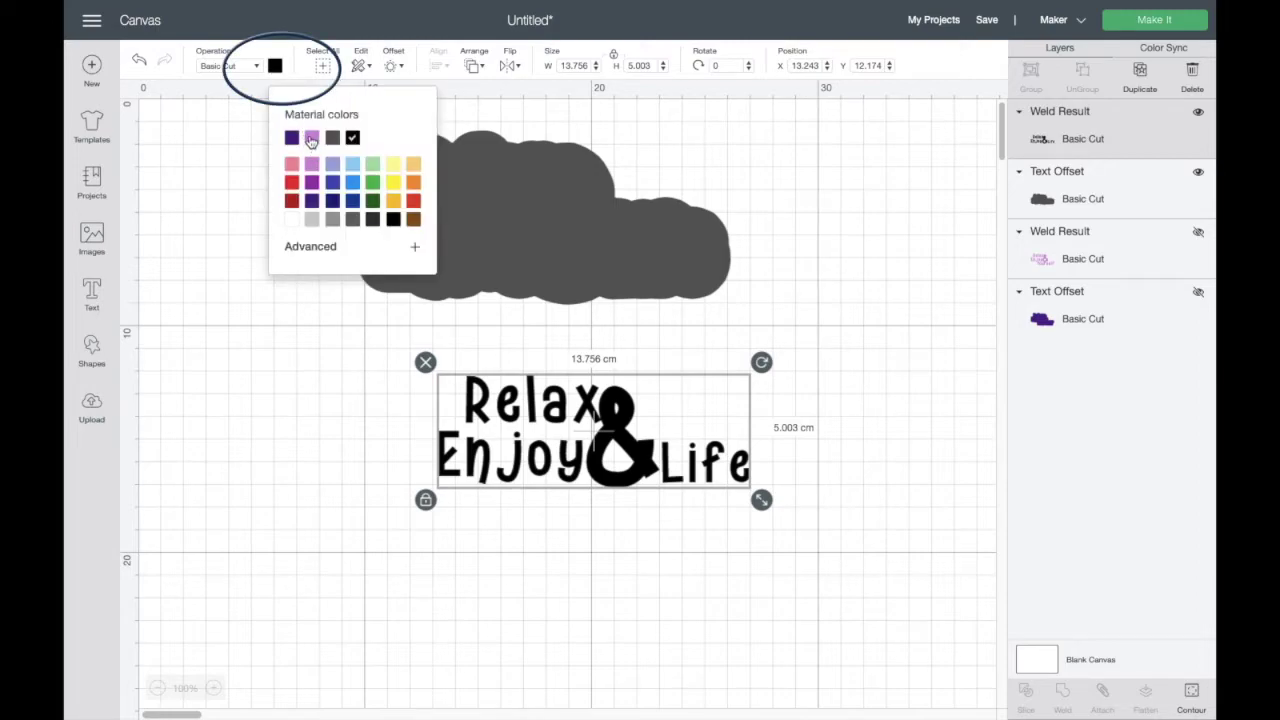
left_click(311, 138)
left_click(486, 234)
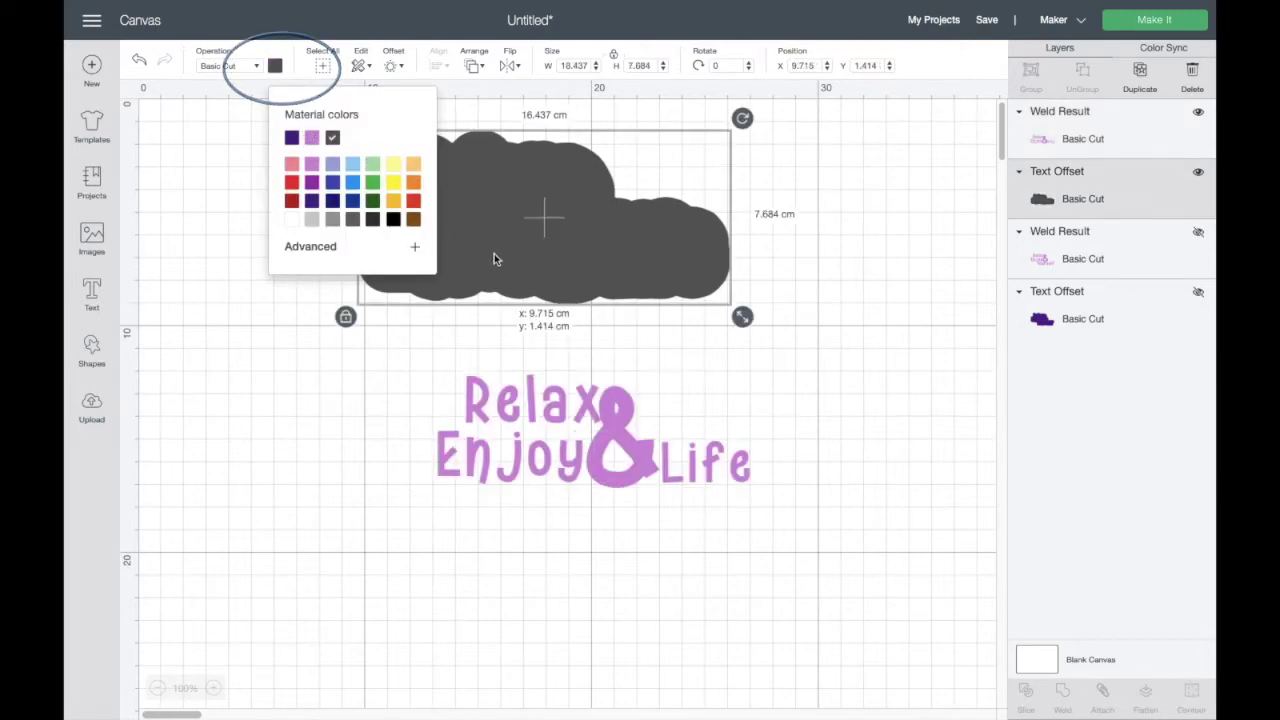
left_click(276, 66)
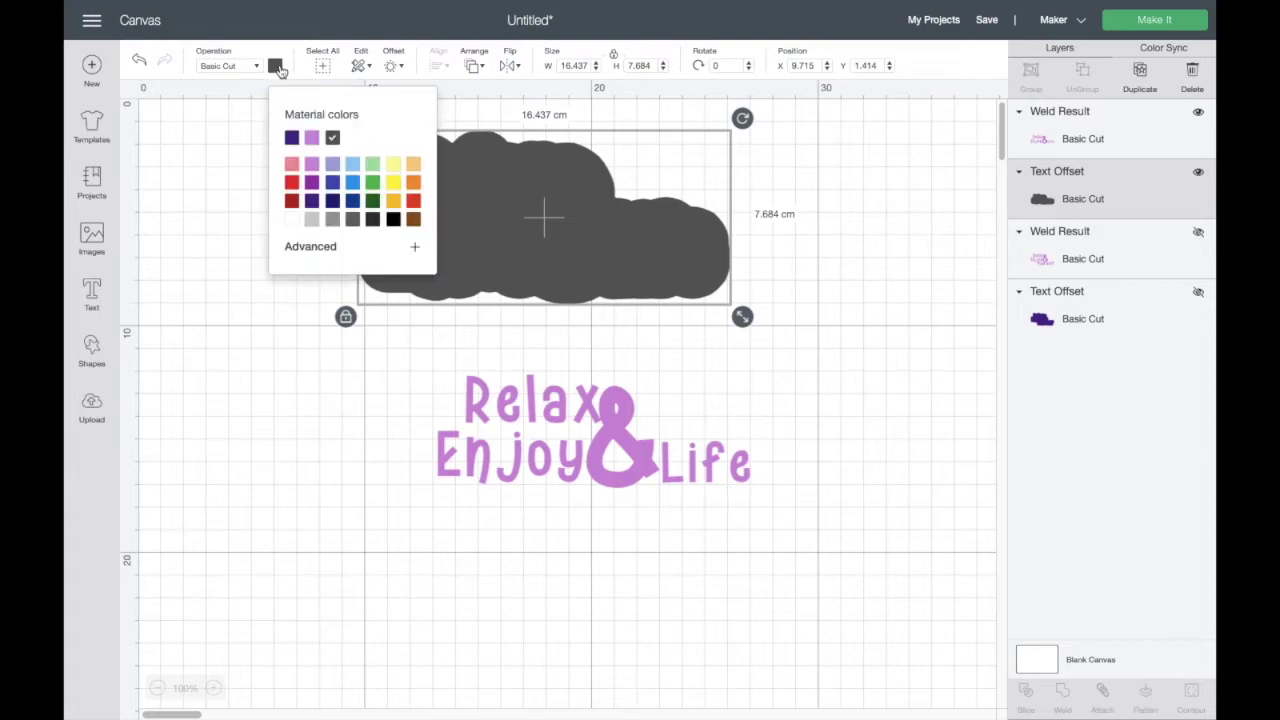
left_click(311, 204)
- Position the dark purple backing behind the text and unhide the Relax Enjoy Yourself text
left_click_drag(570, 450, 530, 450)
left_click_drag(576, 268, 587, 481)
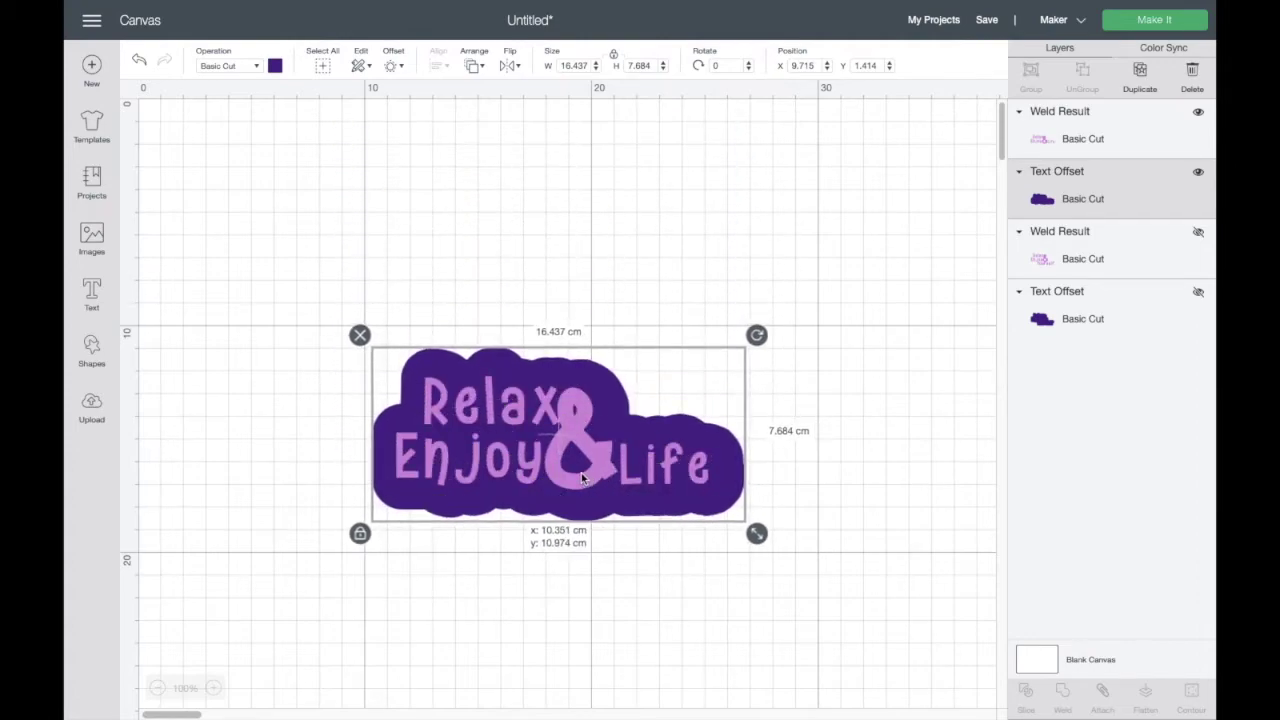
left_click_drag(582, 478, 580, 478)
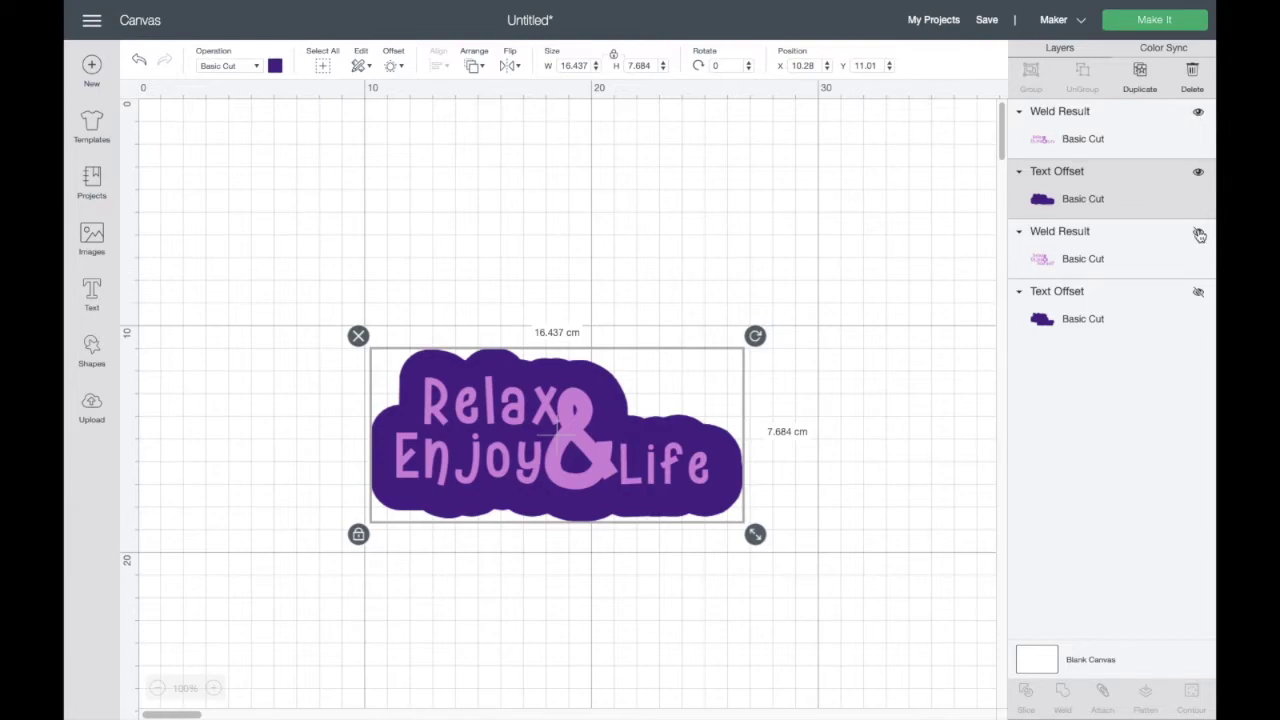
left_click(1198, 232)
- Unhide the Relax Enjoy Yourself purple backing, then select the lower sticker's dark purple backing
left_click(1198, 292)
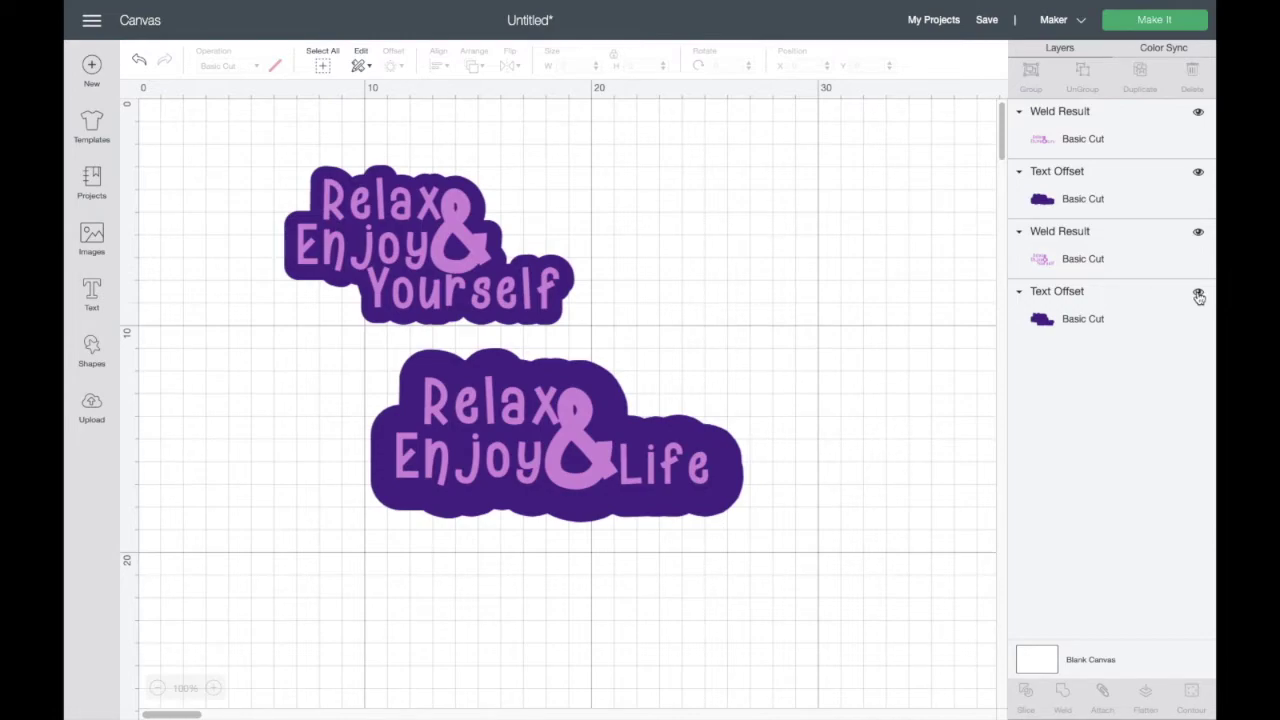
left_click(646, 432)
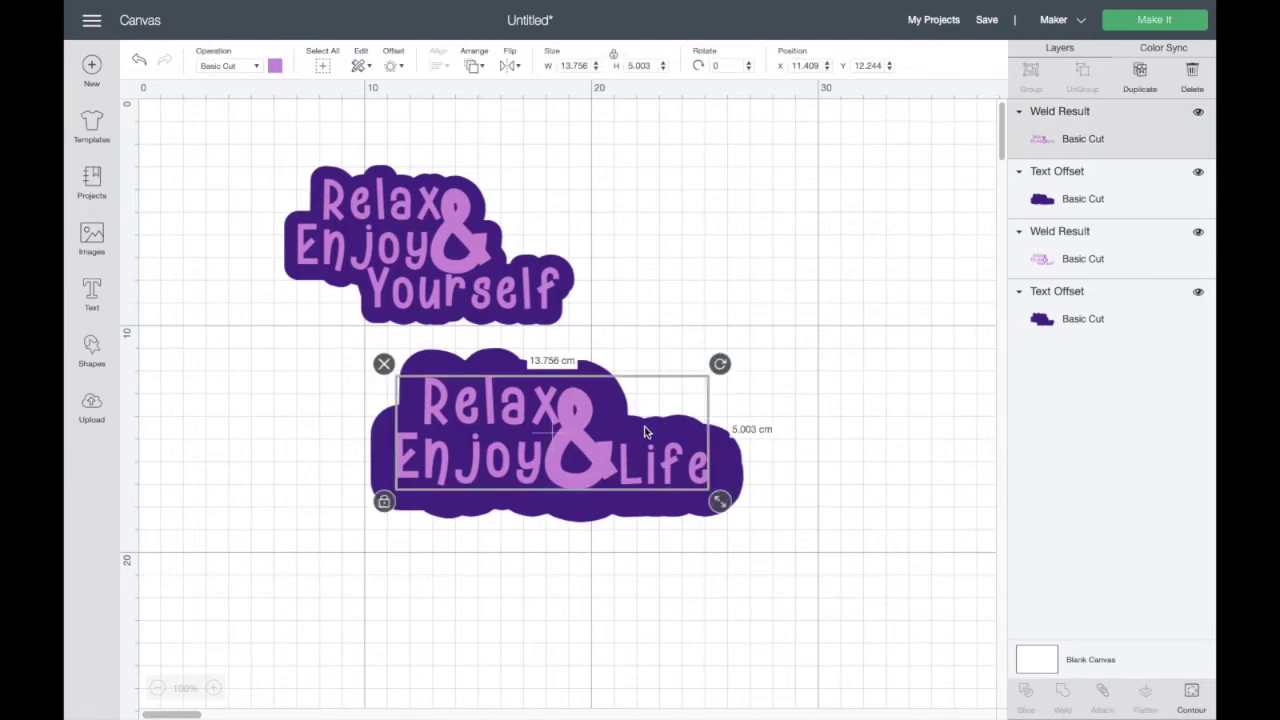
left_click(614, 512)
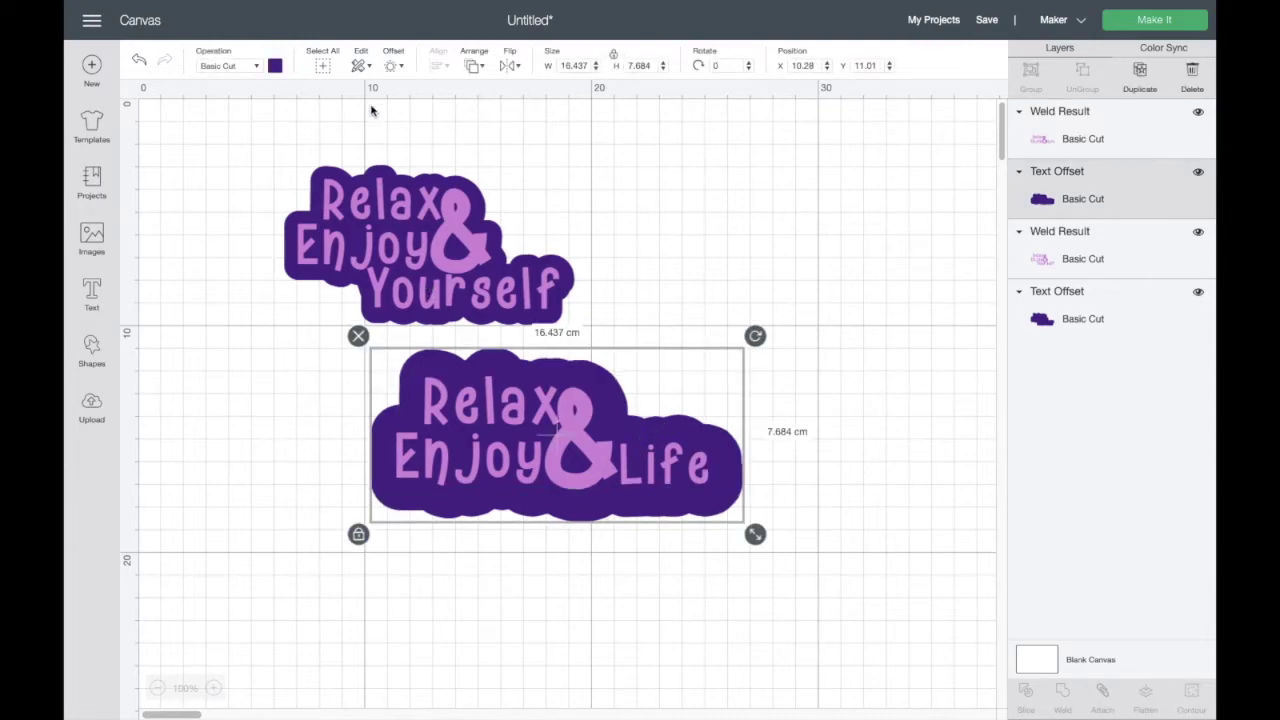
- Add a 0.282 cm black offset outline around the purple backing and realign the purple layer over it
left_click(390, 66)
left_click_drag(378, 164, 358, 167)
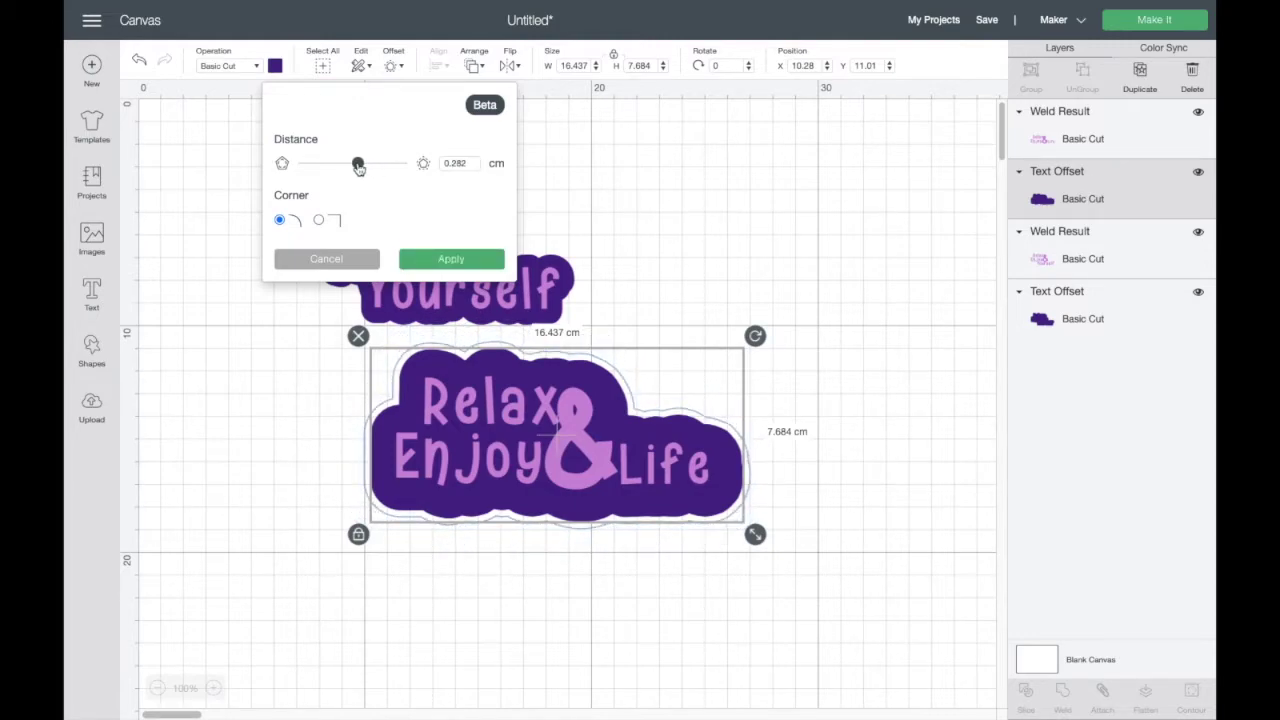
left_click(426, 262)
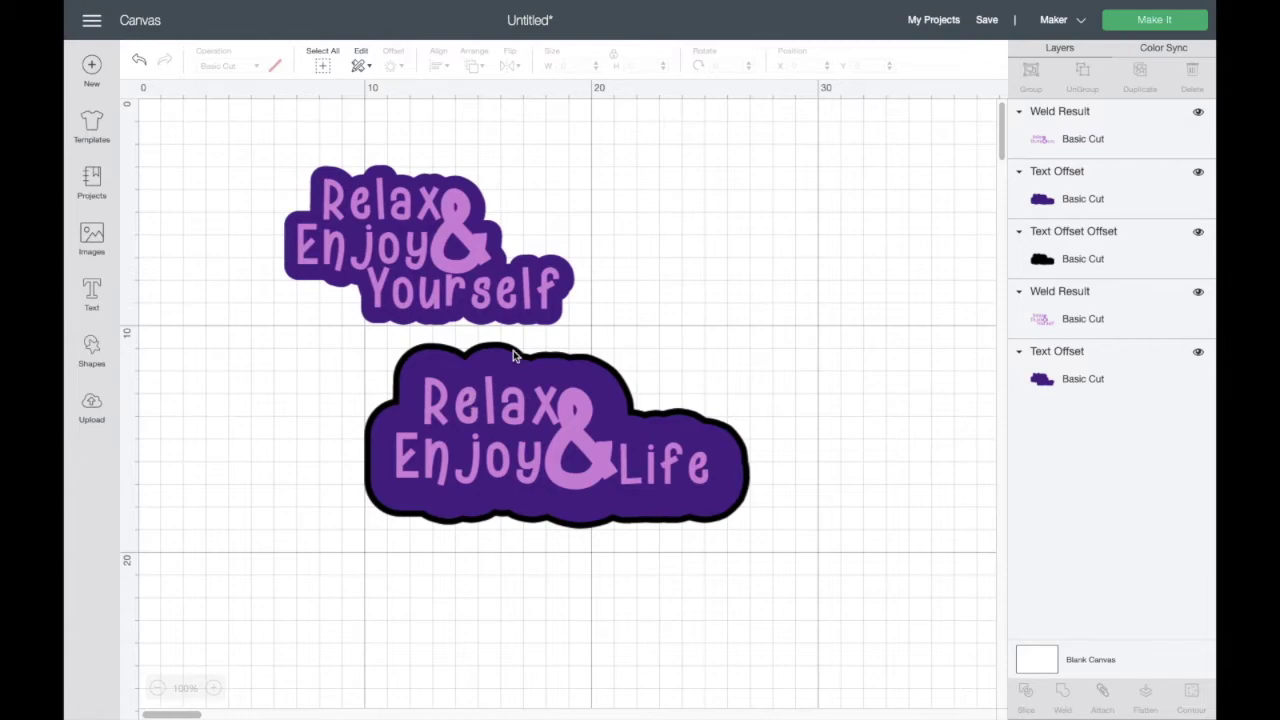
mouse_move(513, 355)
left_mouse_down()
mouse_move(548, 348)
mouse_move(533, 498)
mouse_move(514, 353)
left_mouse_up()
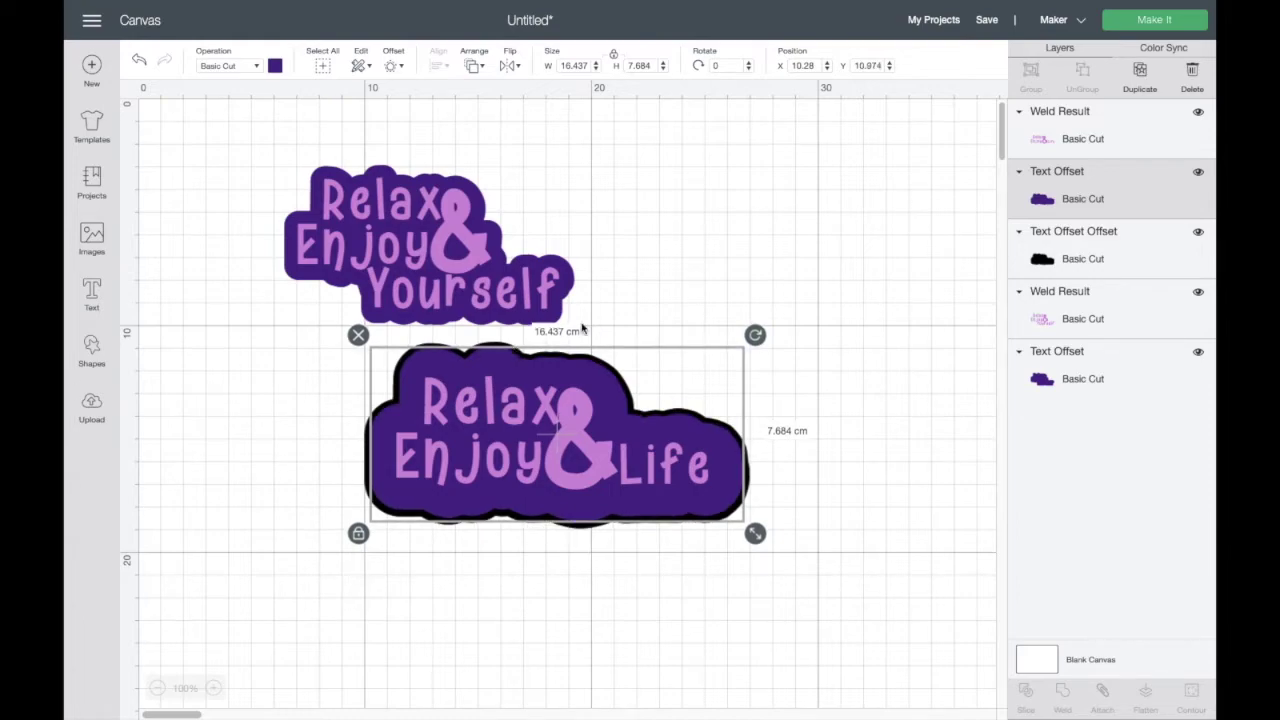
left_click(654, 300)
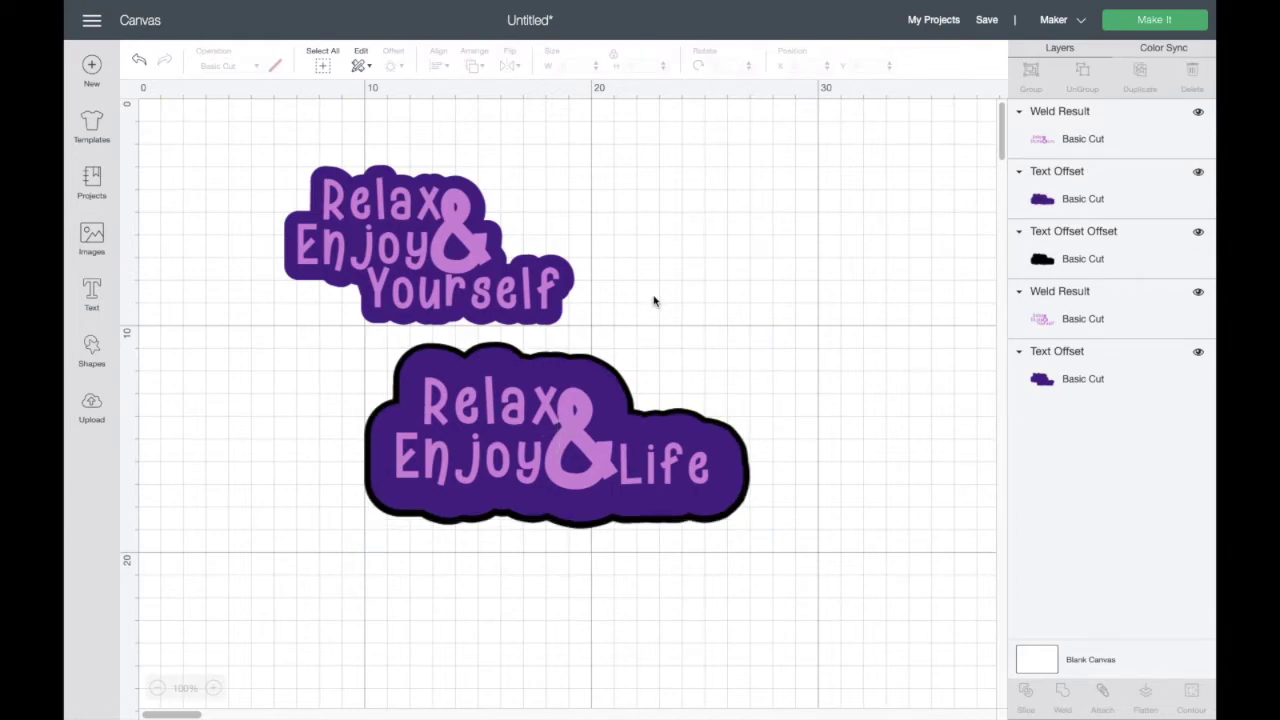
- Add a 0.494 cm black offset around Relax Enjoy Yourself and send the project to Make It
left_click(420, 205)
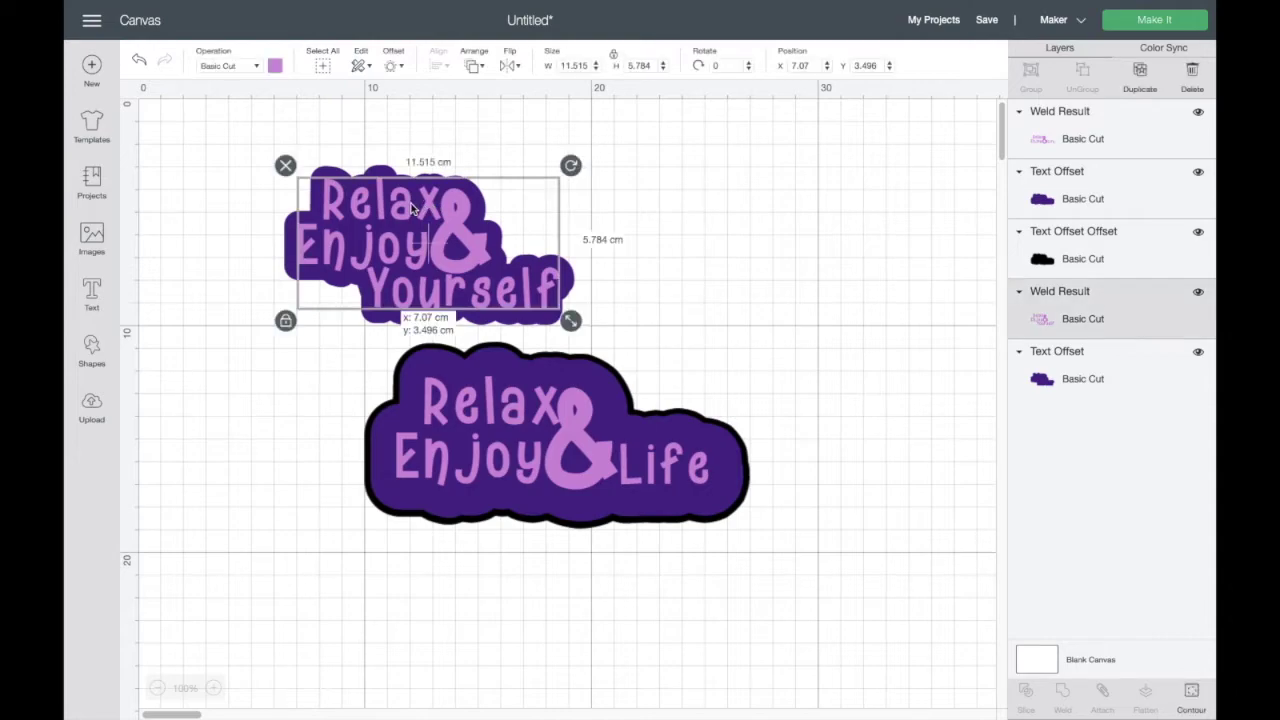
left_click_drag(286, 128, 586, 336)
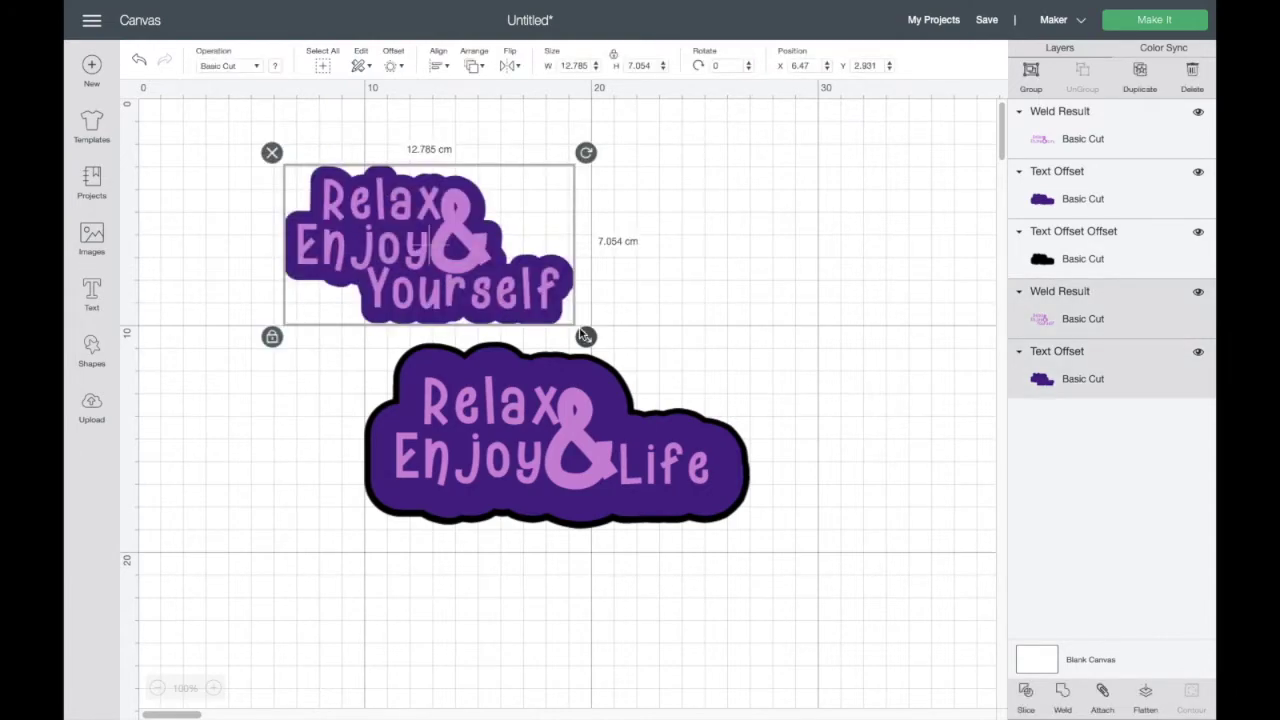
left_click(393, 65)
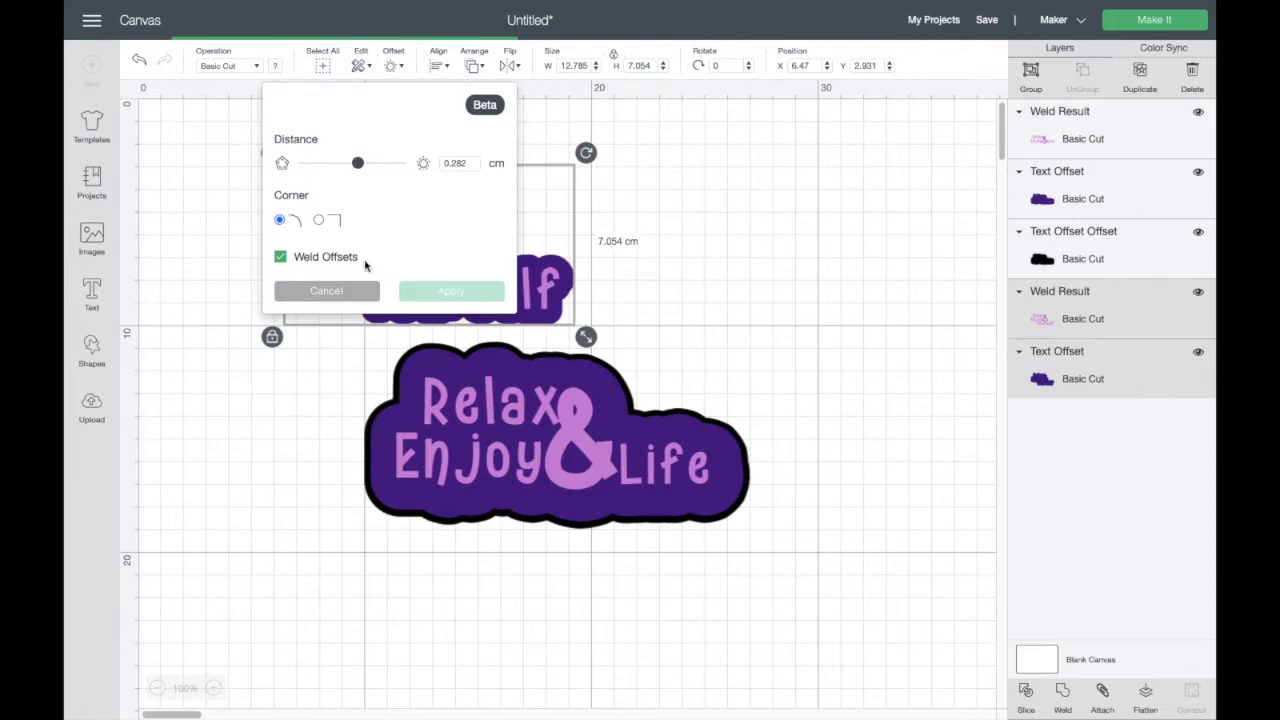
left_click_drag(358, 167, 363, 170)
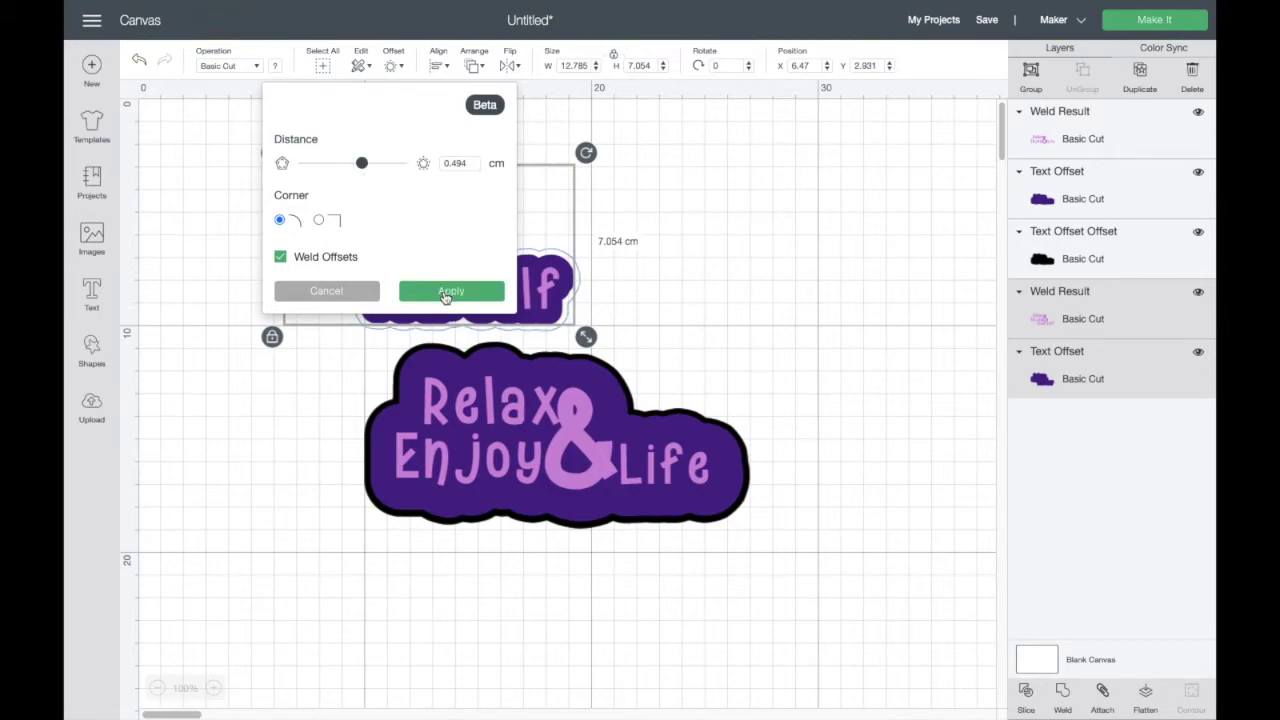
left_click(446, 297)
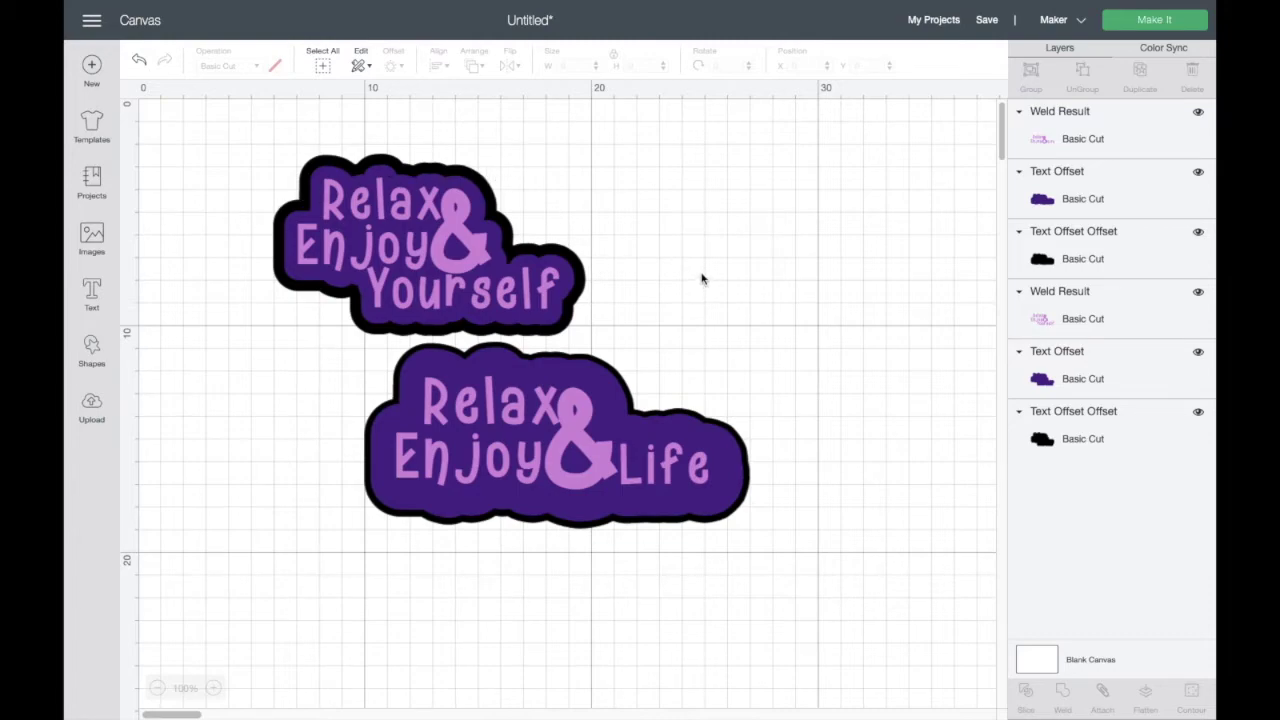
left_click(1146, 22)
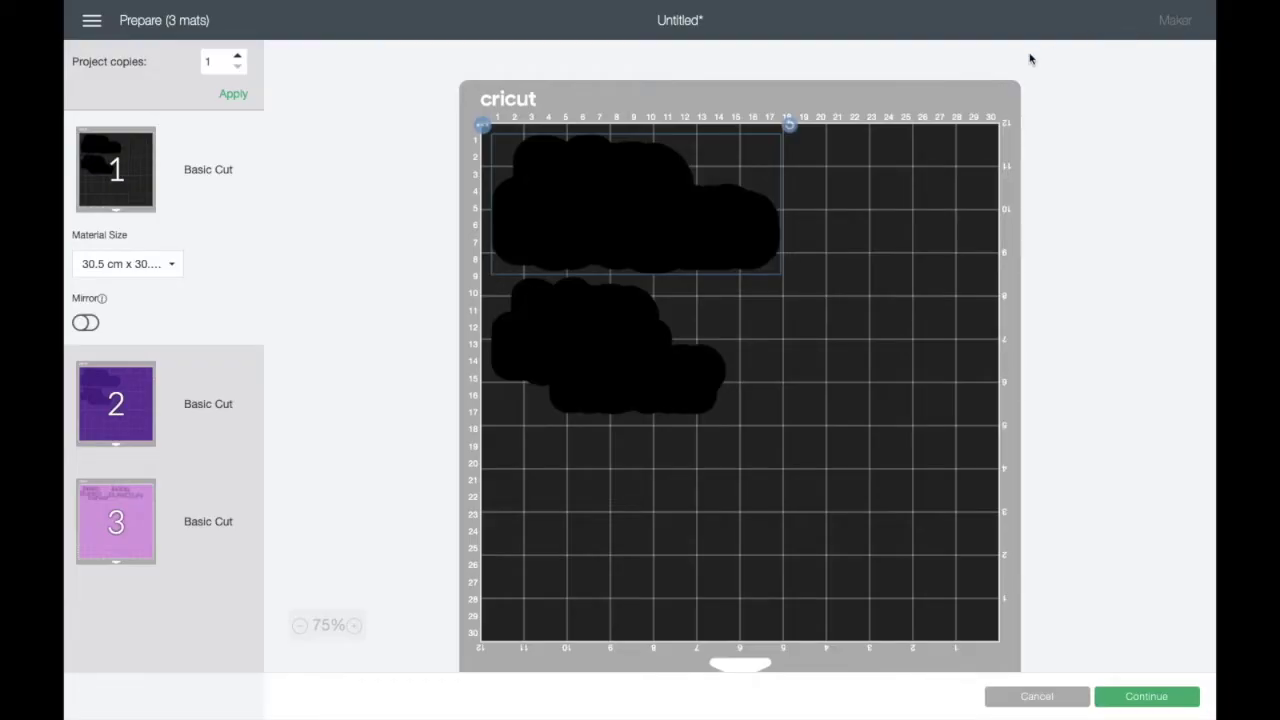
- Inspect the purple and lilac mats, then cancel back to the canvas
left_click(136, 404)
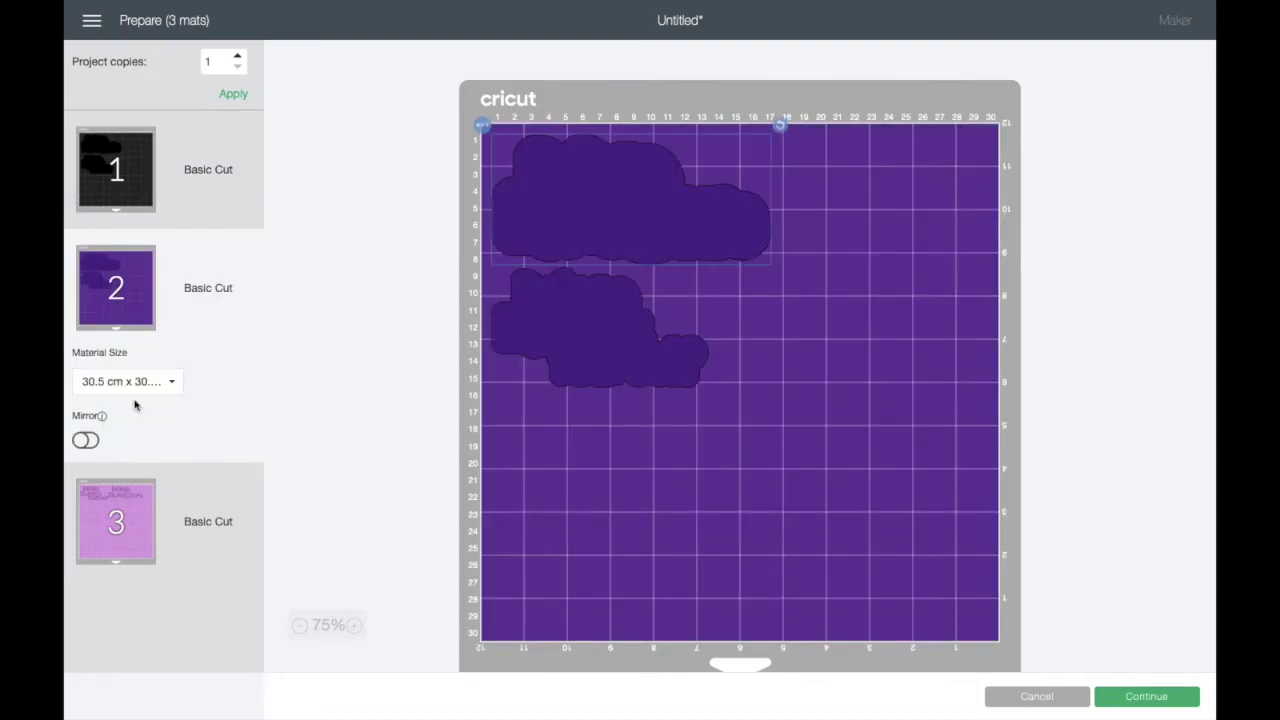
left_click(140, 507)
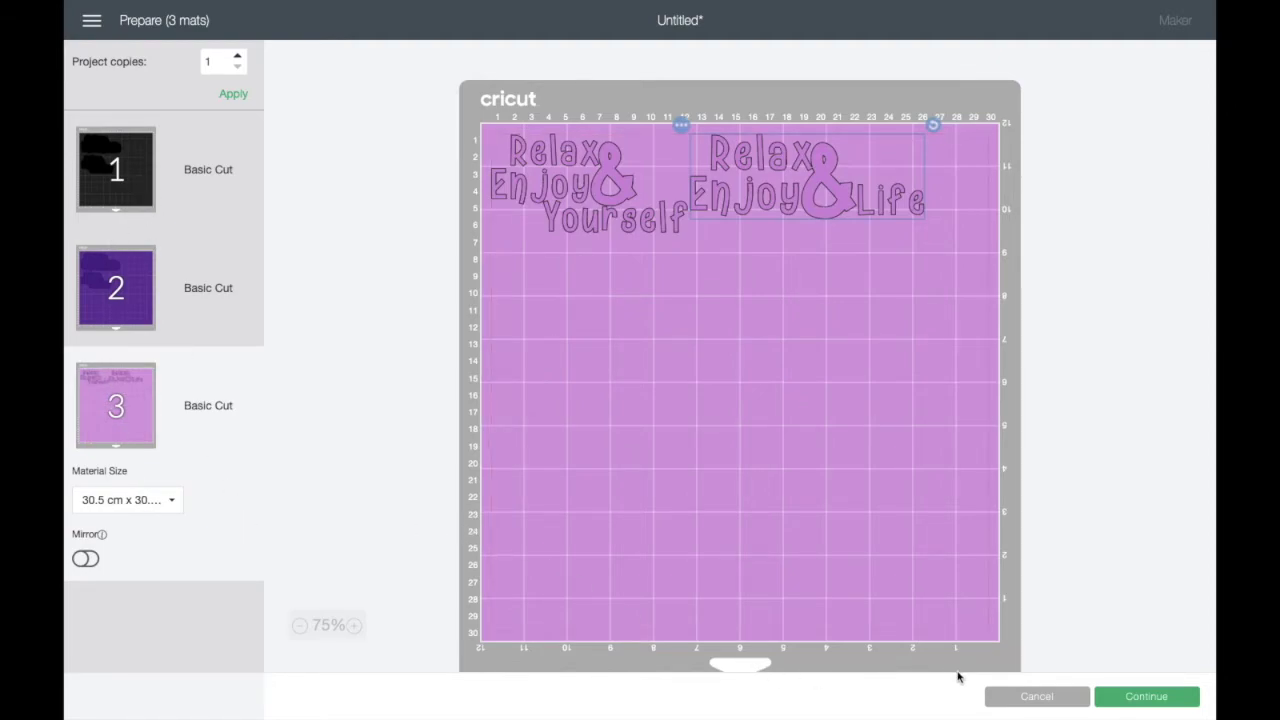
left_click(1038, 697)
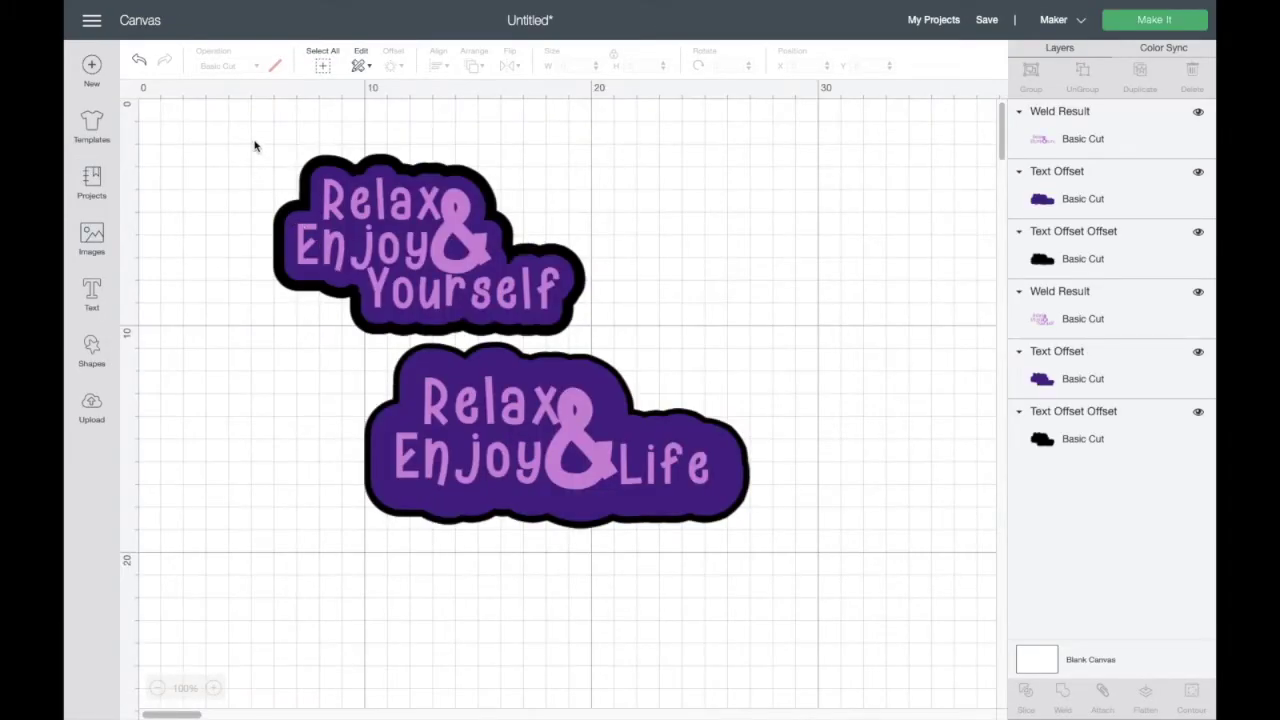
- Set all Relax Enjoy Yourself layers to Print Then Cut Standard
left_click_drag(246, 127, 597, 347)
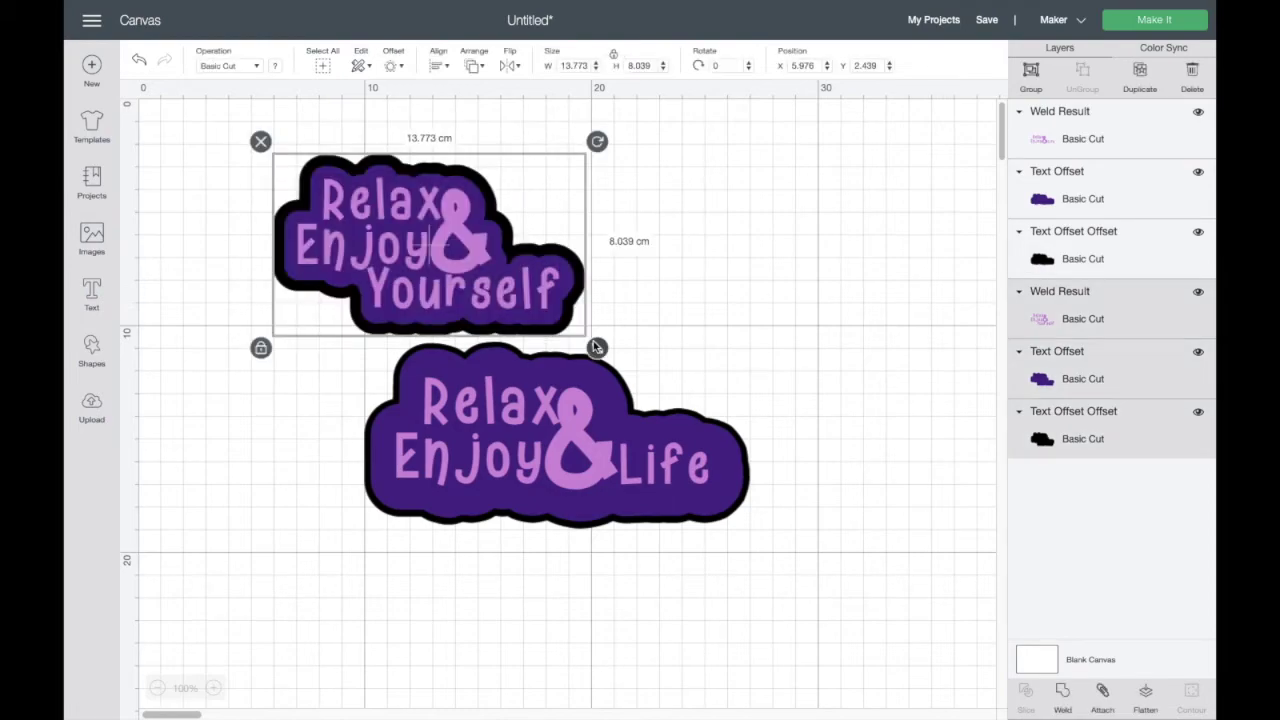
left_click(252, 66)
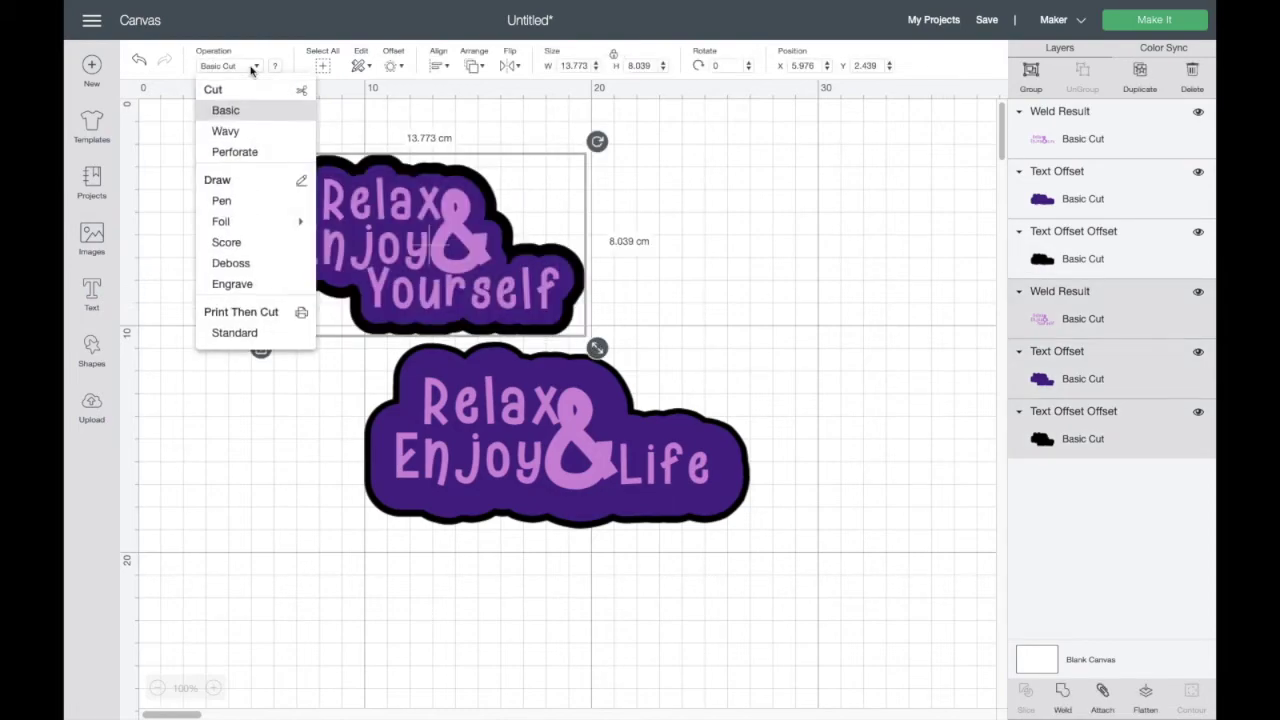
left_click(240, 333)
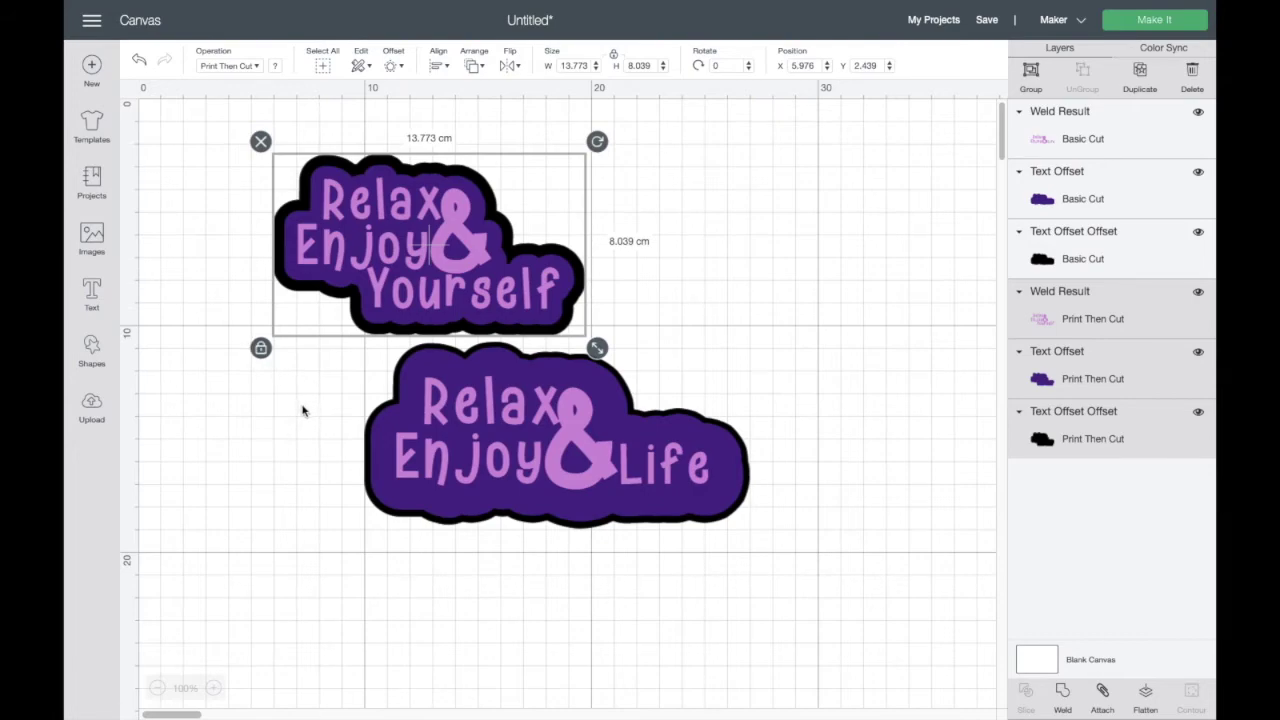
- Set the Relax Enjoy & Life layers to Print Then Cut Standard, then reselect the upper sticker
left_click_drag(357, 362, 736, 521)
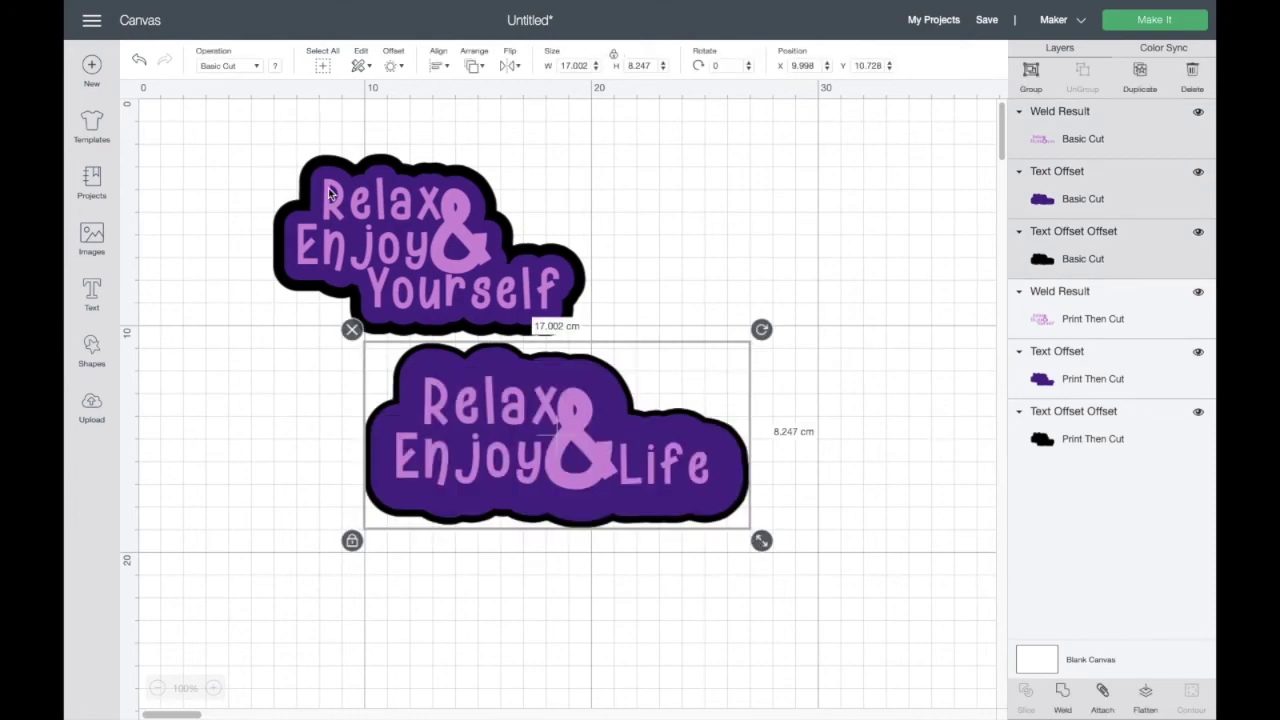
left_click(257, 67)
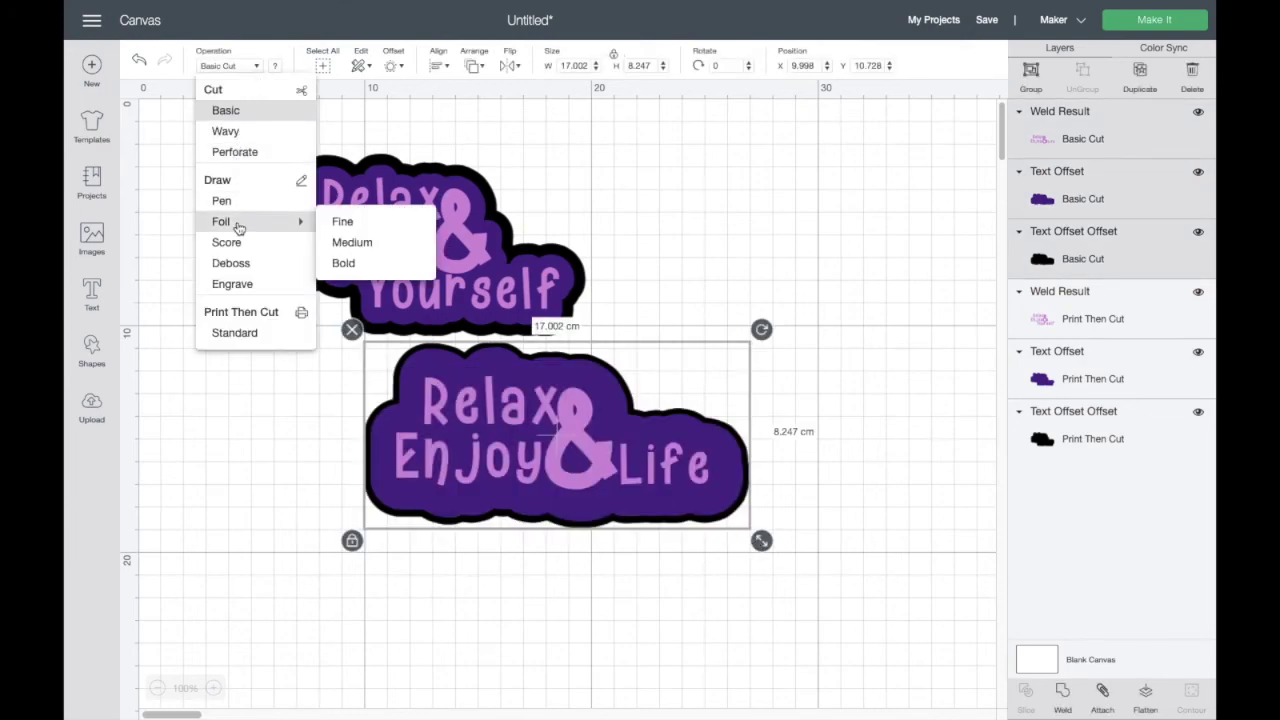
left_click(234, 314)
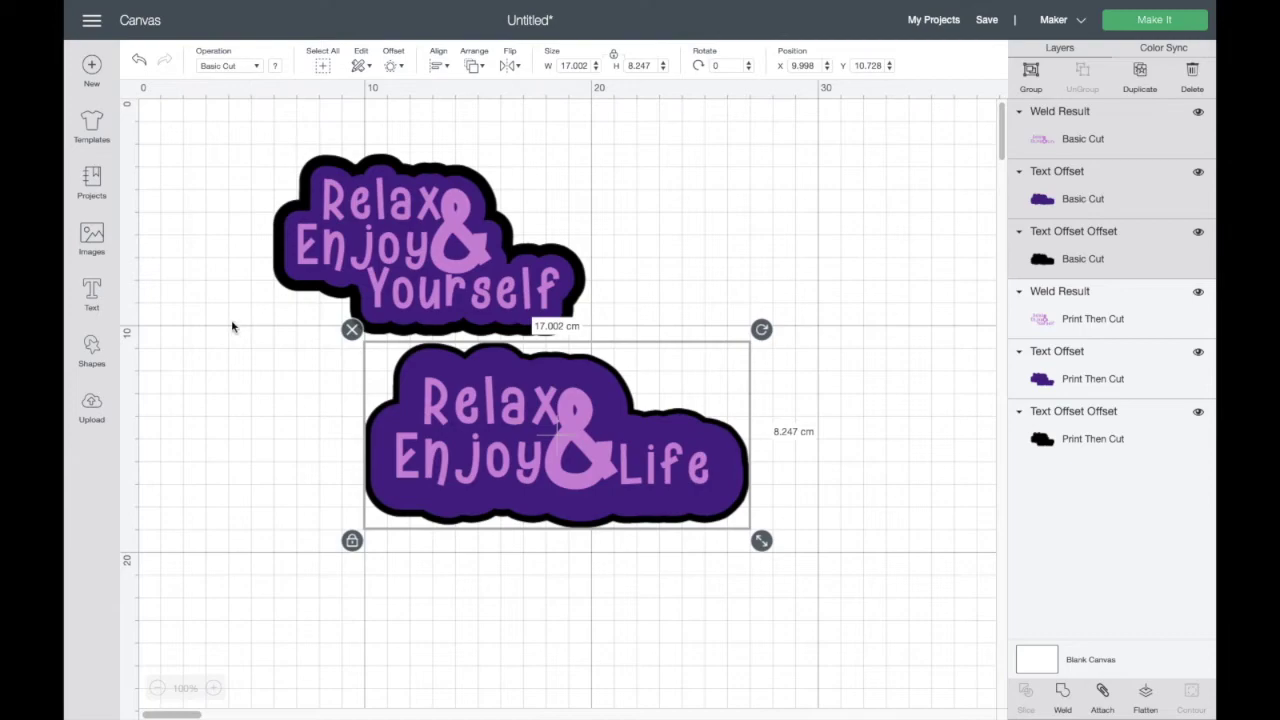
left_click(257, 67)
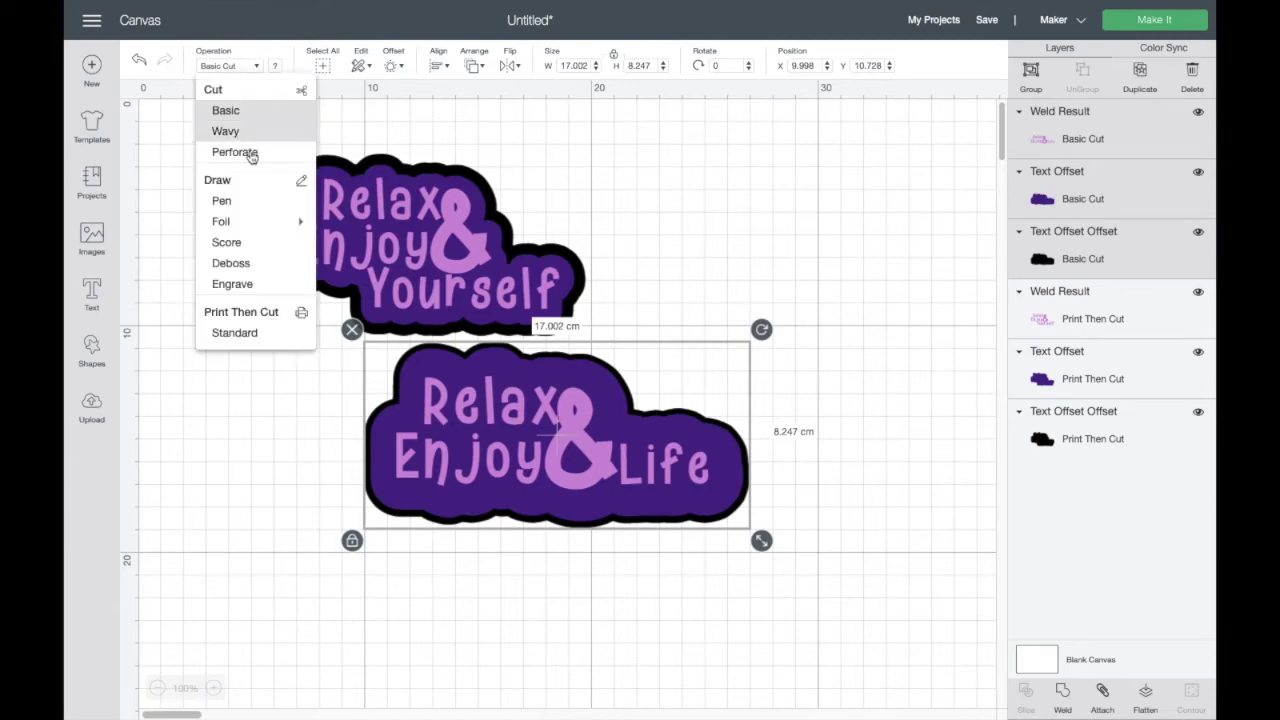
left_click(238, 337)
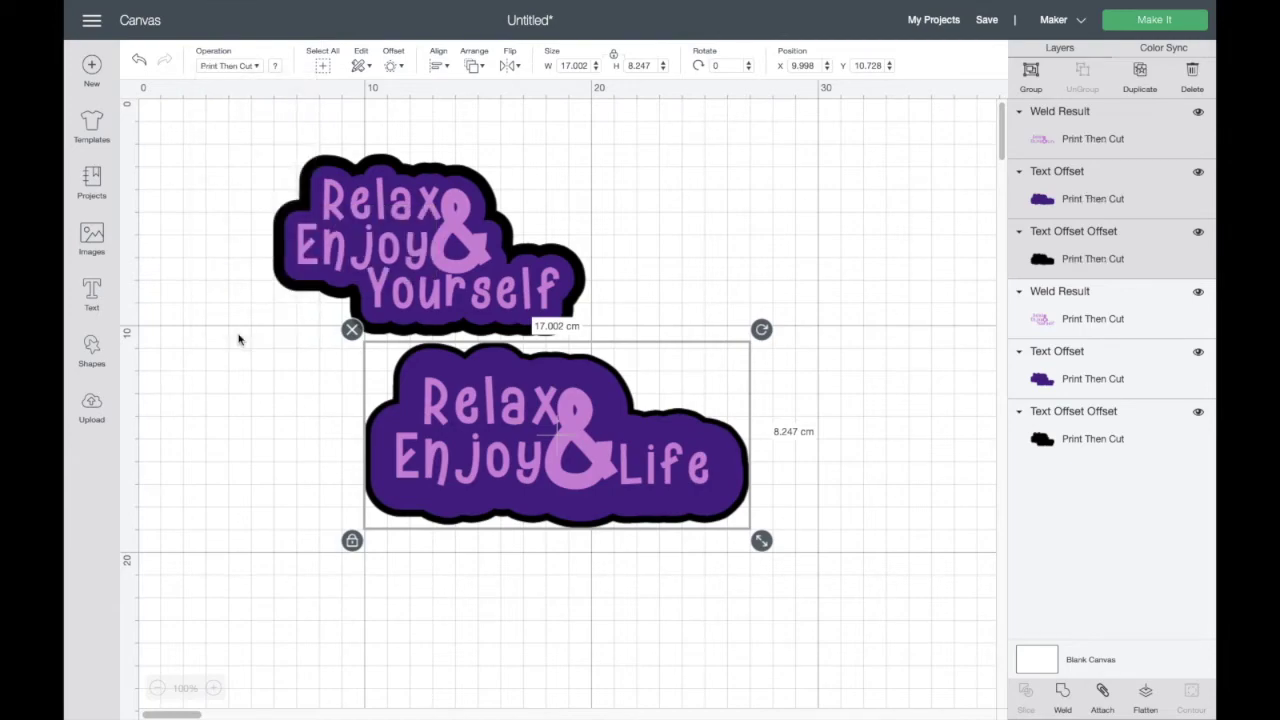
left_click(257, 398)
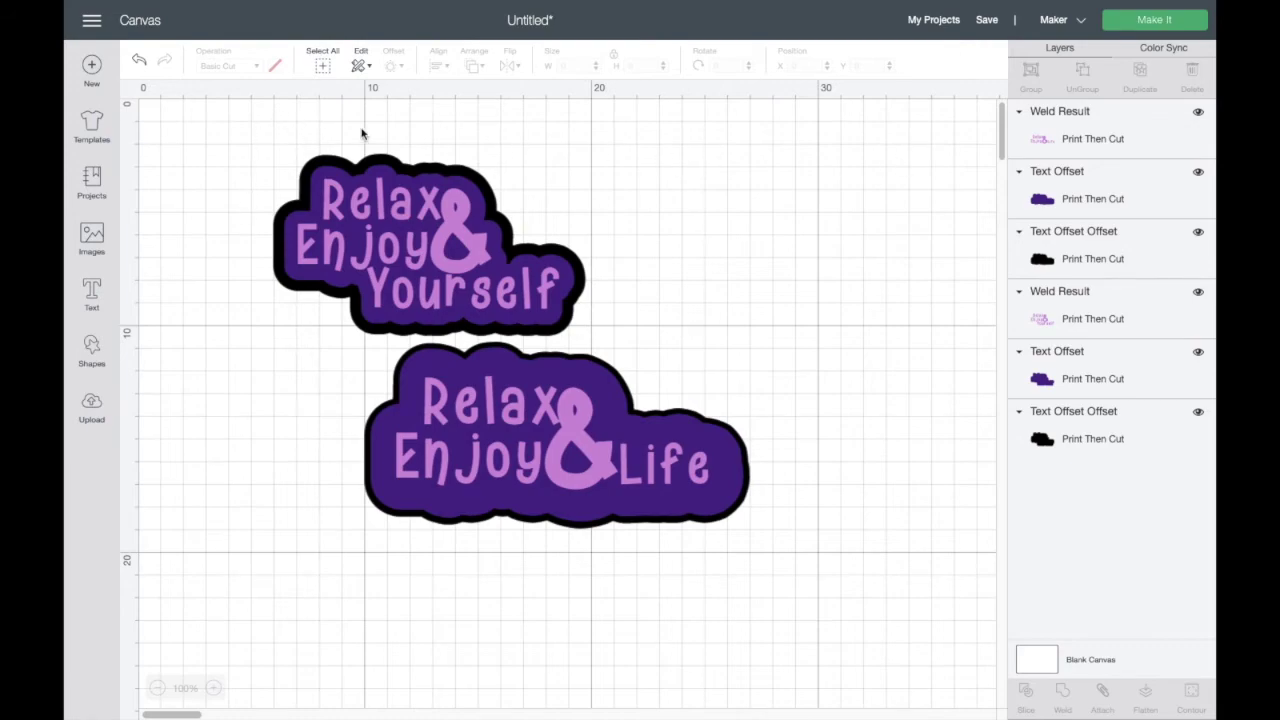
left_click_drag(246, 132, 599, 341)
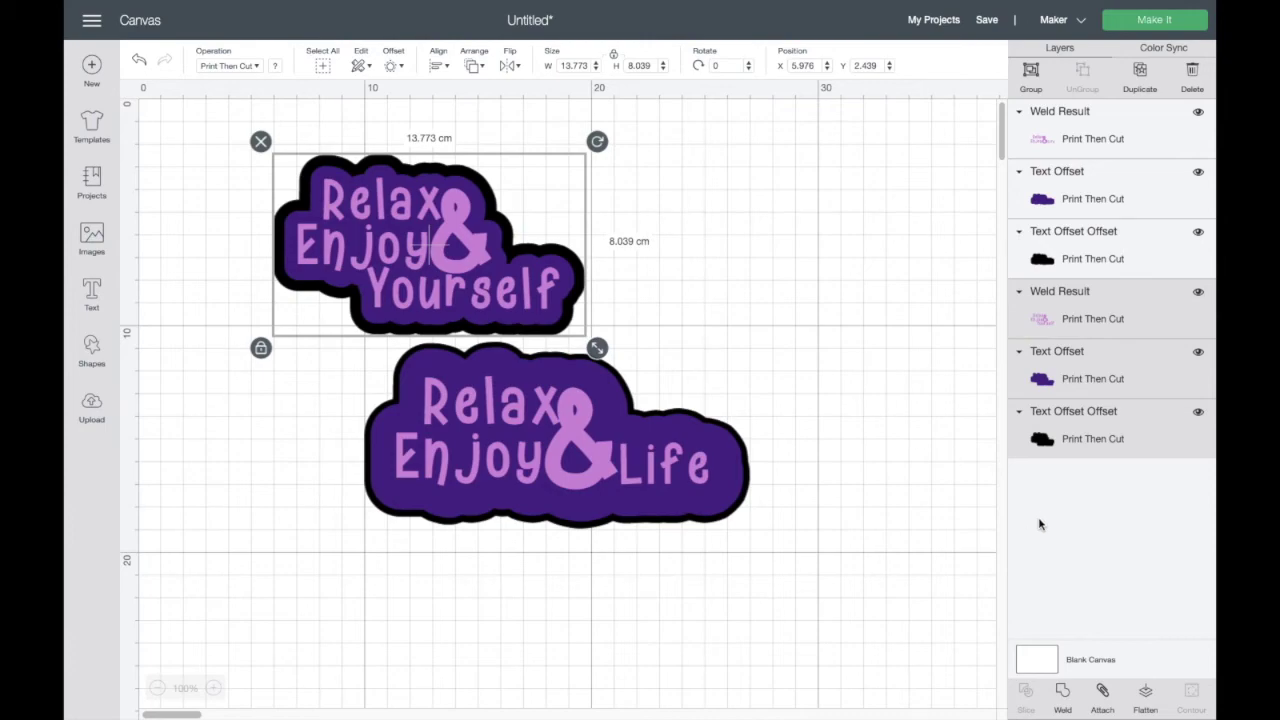
- Flatten the upper sticker into one printable layer and shift it up and left
left_click(1146, 697)
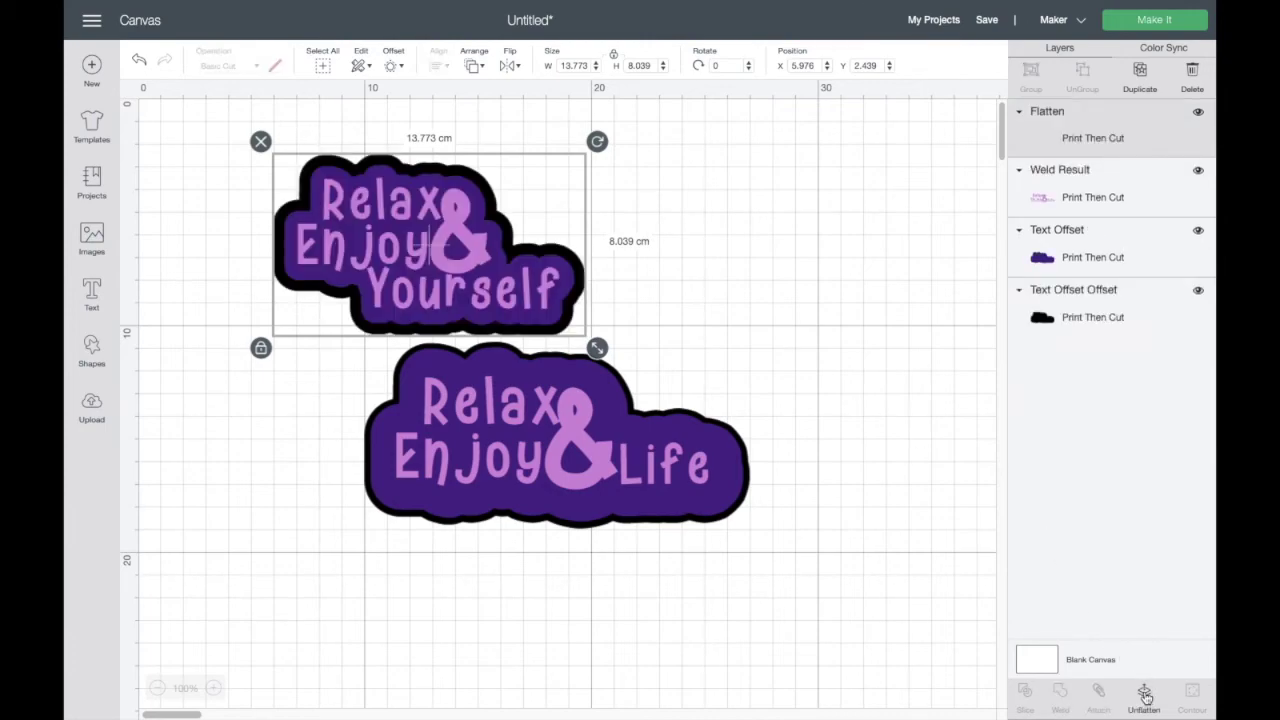
left_click_drag(460, 252, 453, 225)
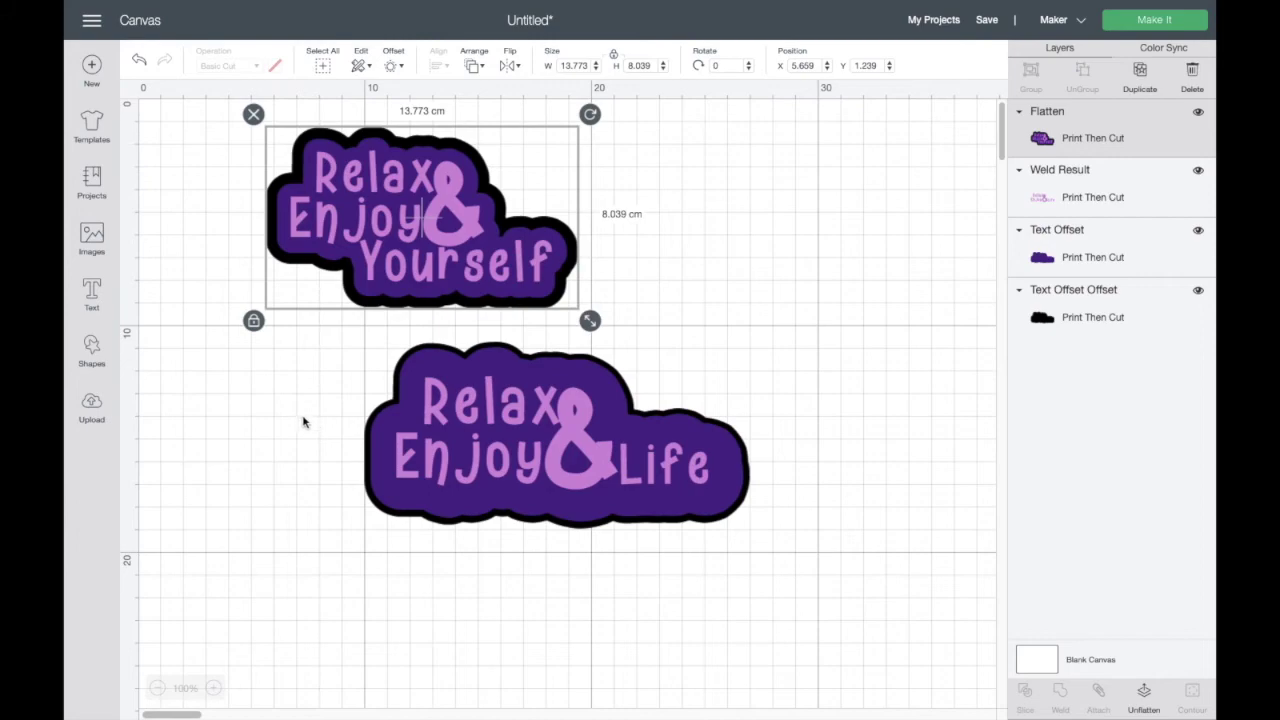
mouse_move(363, 346)
left_mouse_down()
mouse_move(449, 334)
mouse_move(525, 345)
mouse_move(385, 310)
mouse_move(362, 346)
left_mouse_up()
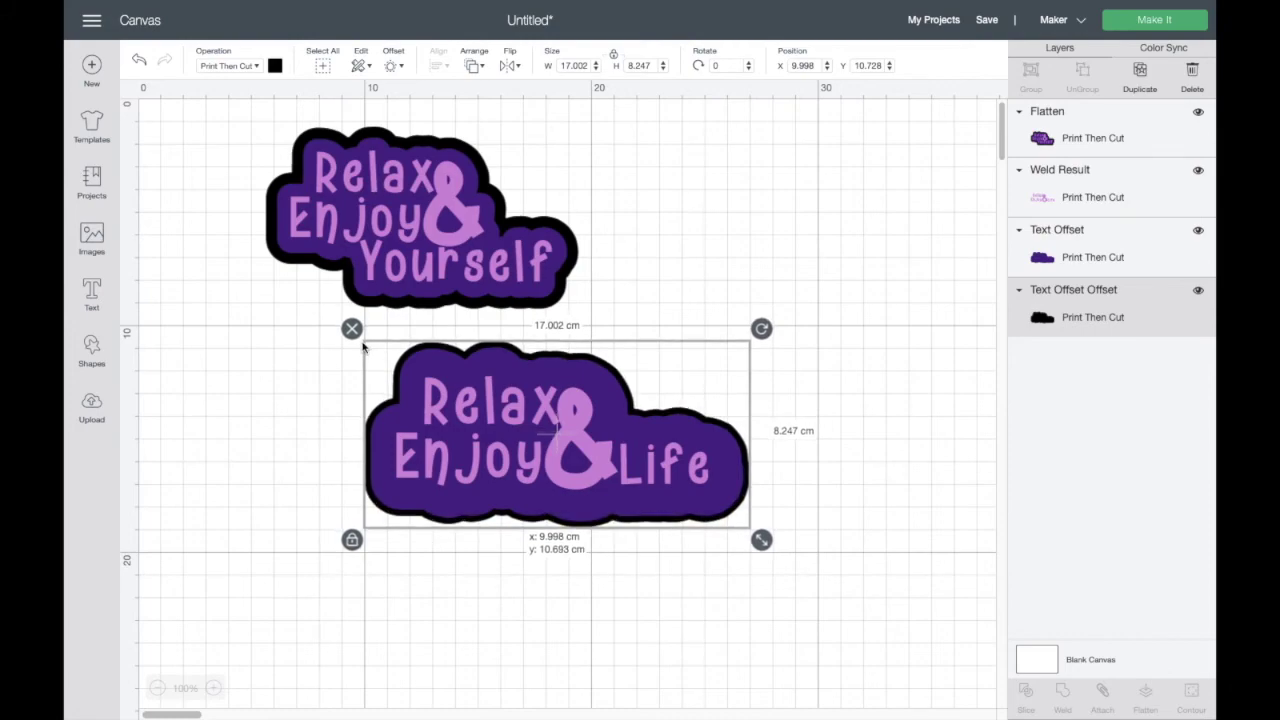
left_click_drag(422, 250, 303, 237)
- Flatten the lower sticker's layers and move it up beside the upper sticker
left_click(332, 340)
left_click_drag(332, 355, 761, 594)
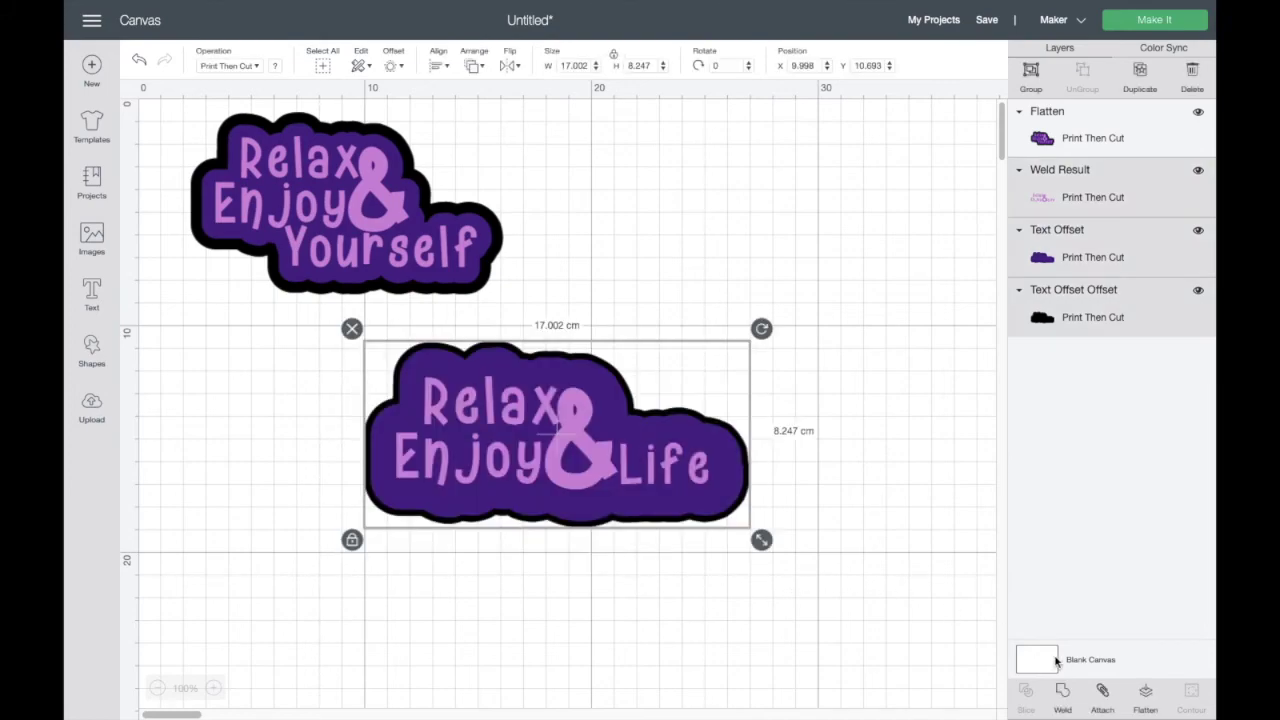
left_click(1147, 700)
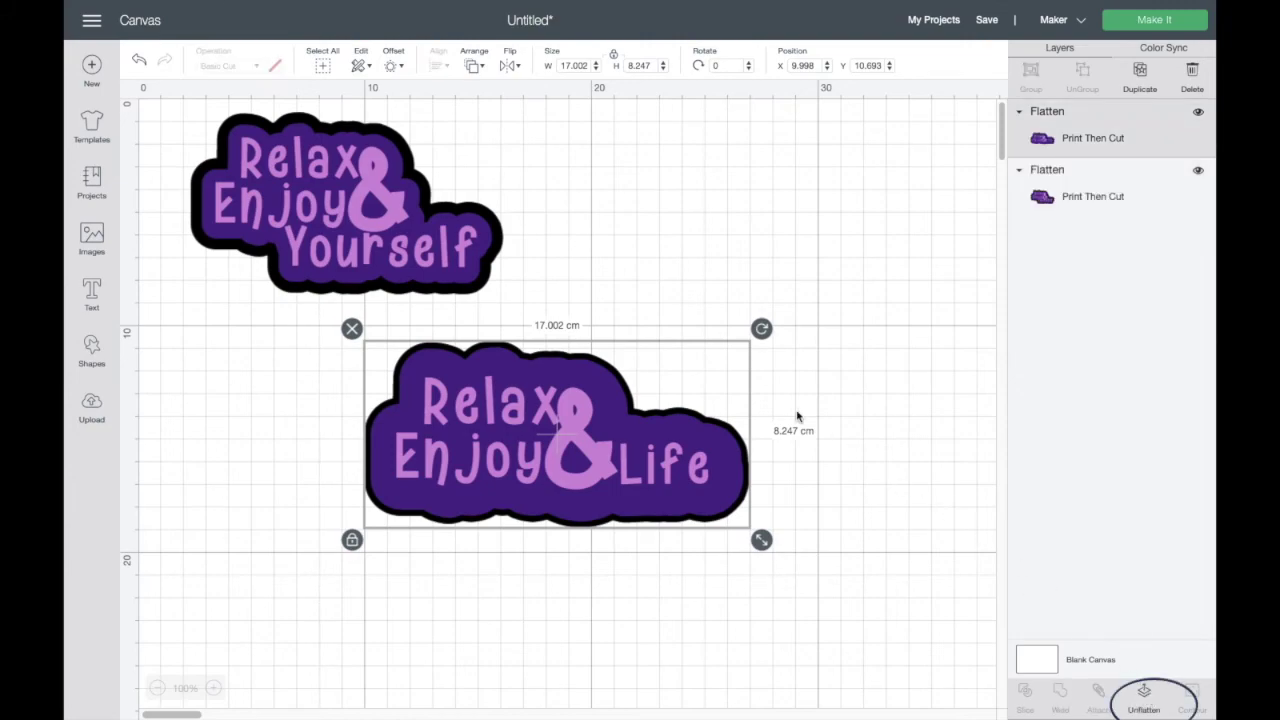
left_click_drag(552, 402, 695, 193)
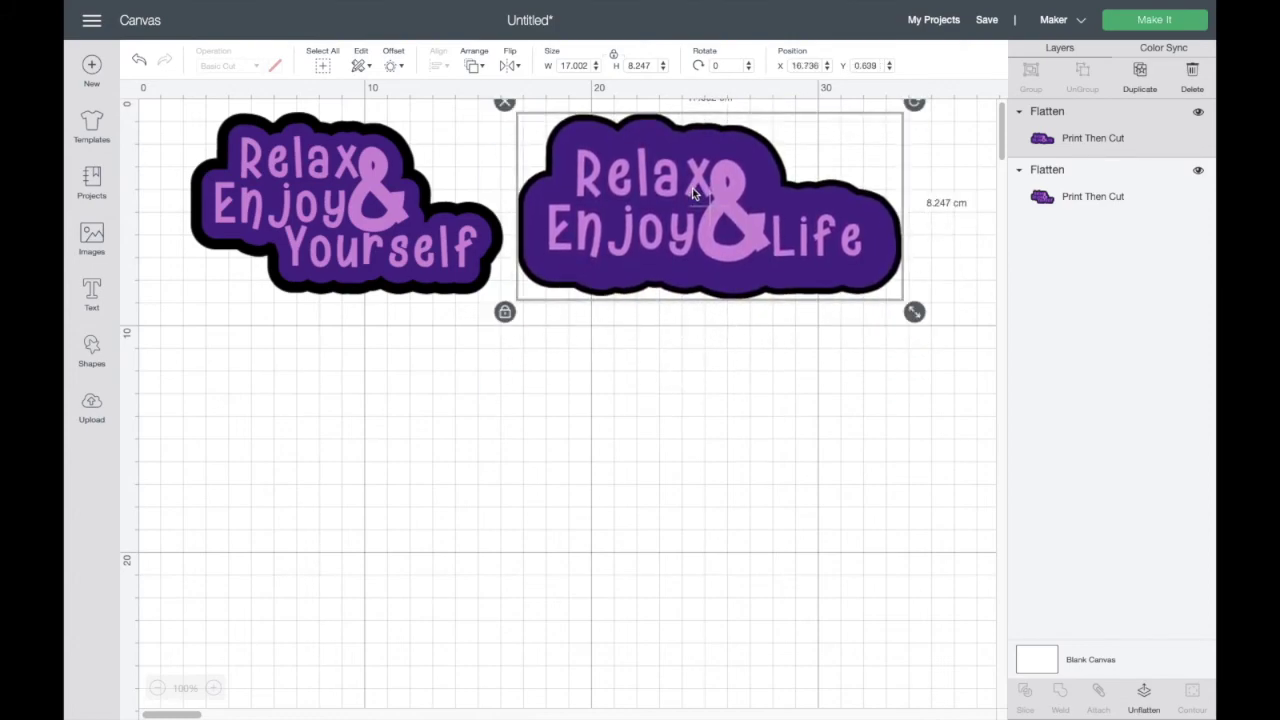
left_click(1122, 26)
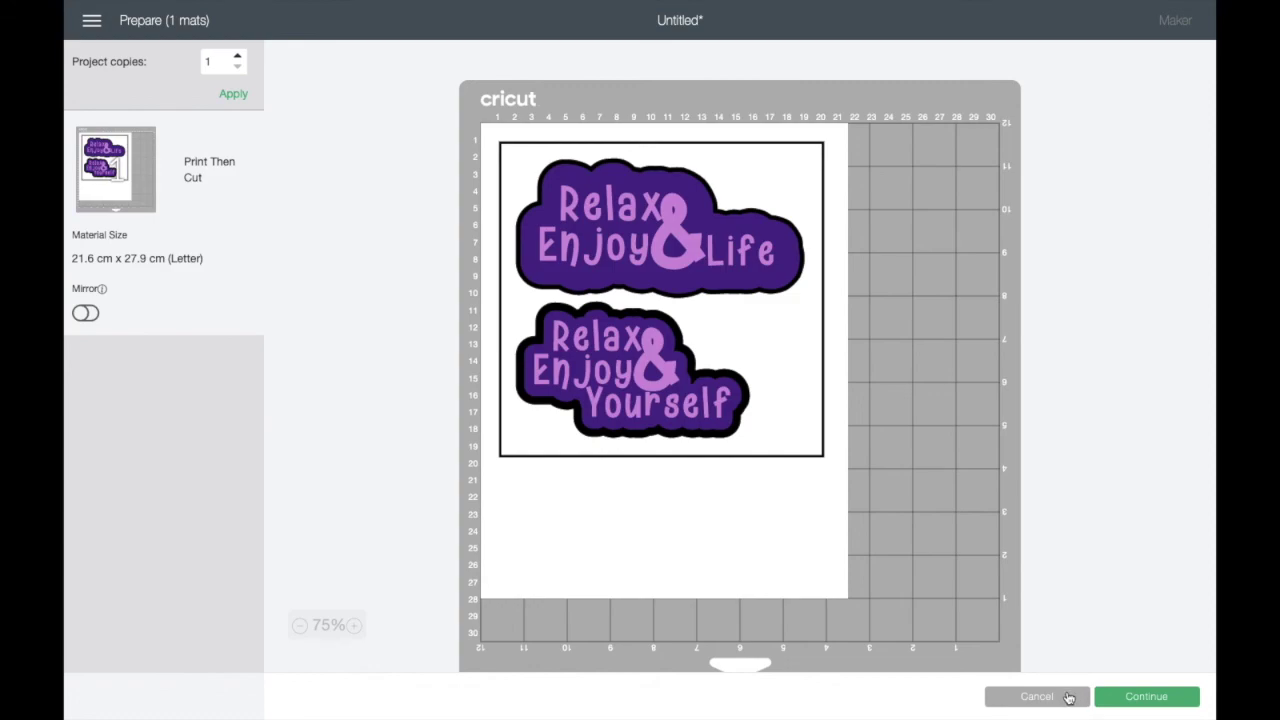
left_click(1068, 697)
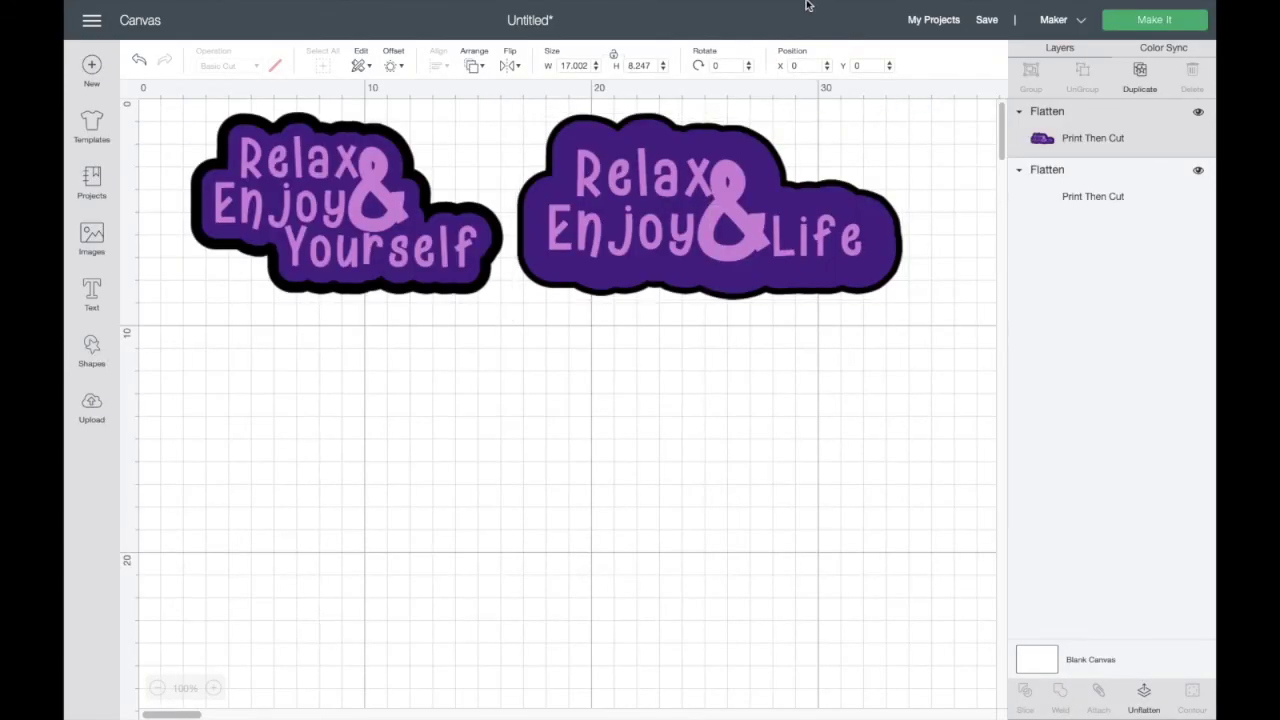